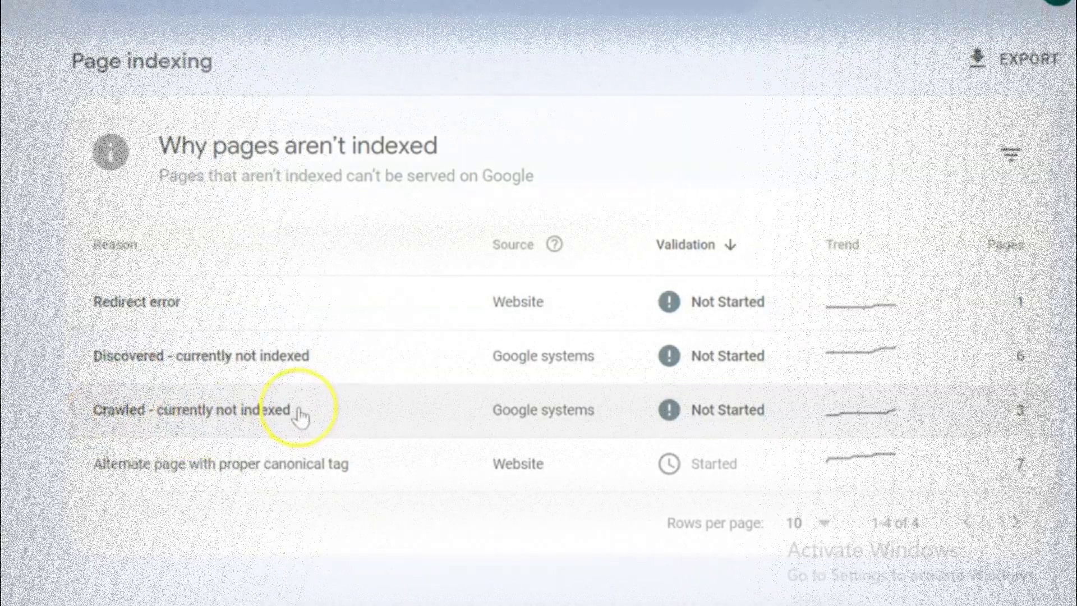
Open the Page indexing report, hide the not-indexed series in its chart, and review the reasons pages aren't indexed
drag(115, 489, 753, 483)
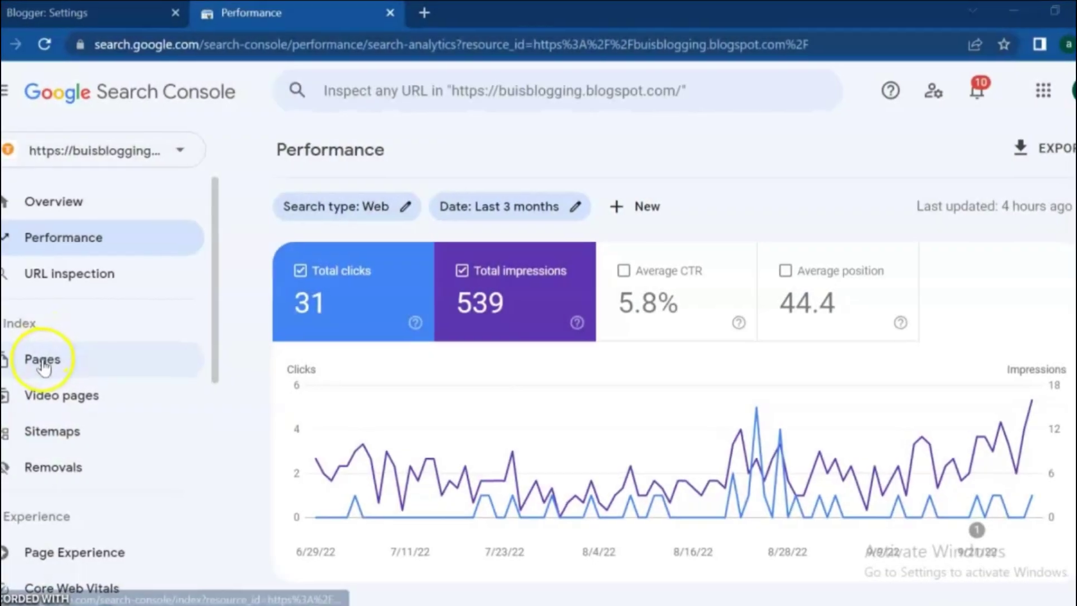
click(52, 366)
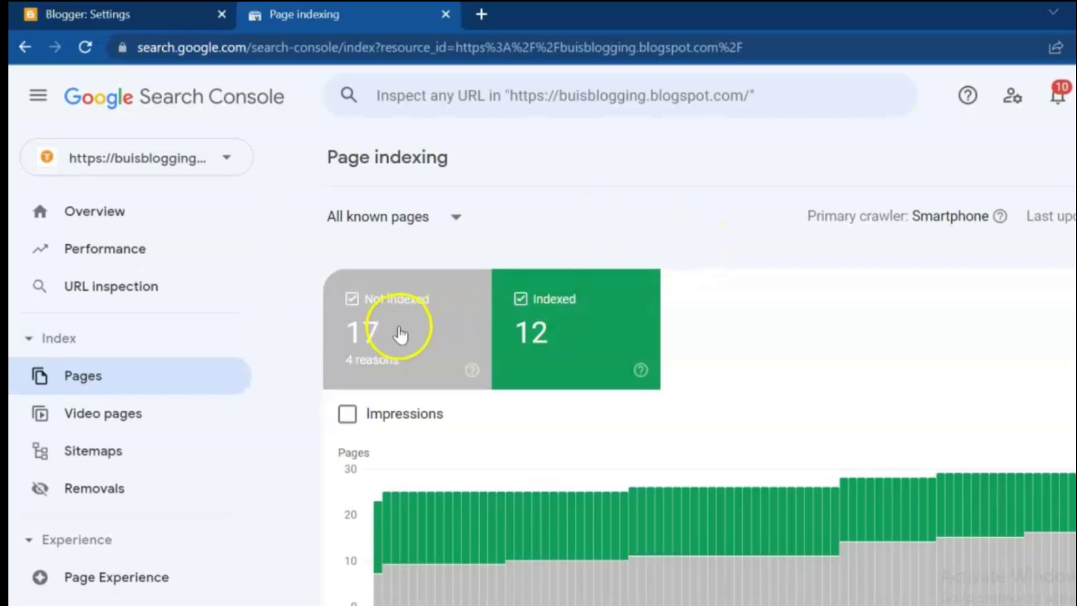
click(401, 334)
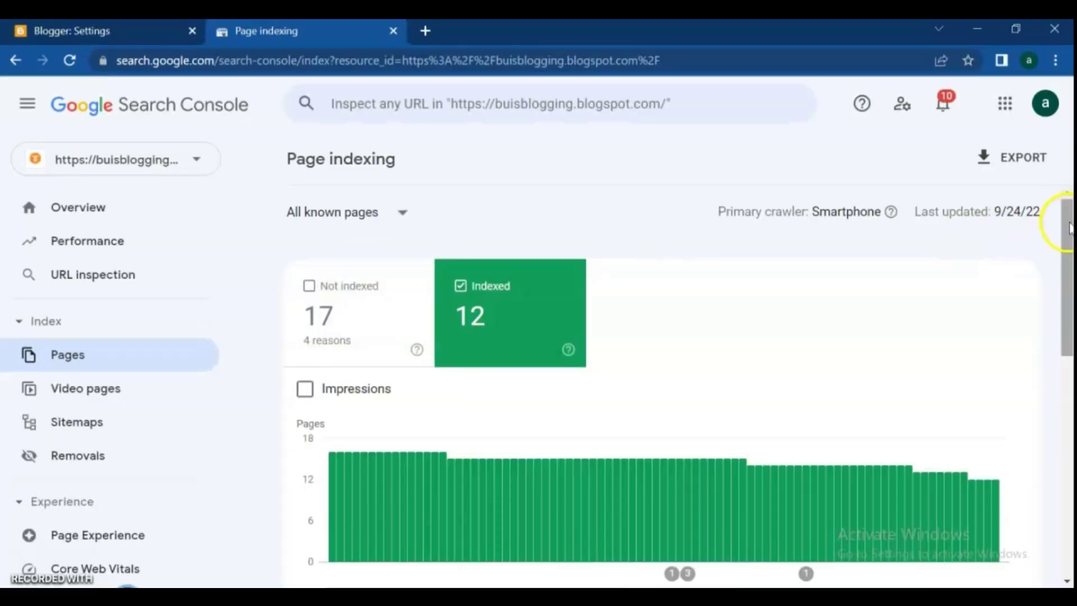
drag(1068, 227, 1061, 442)
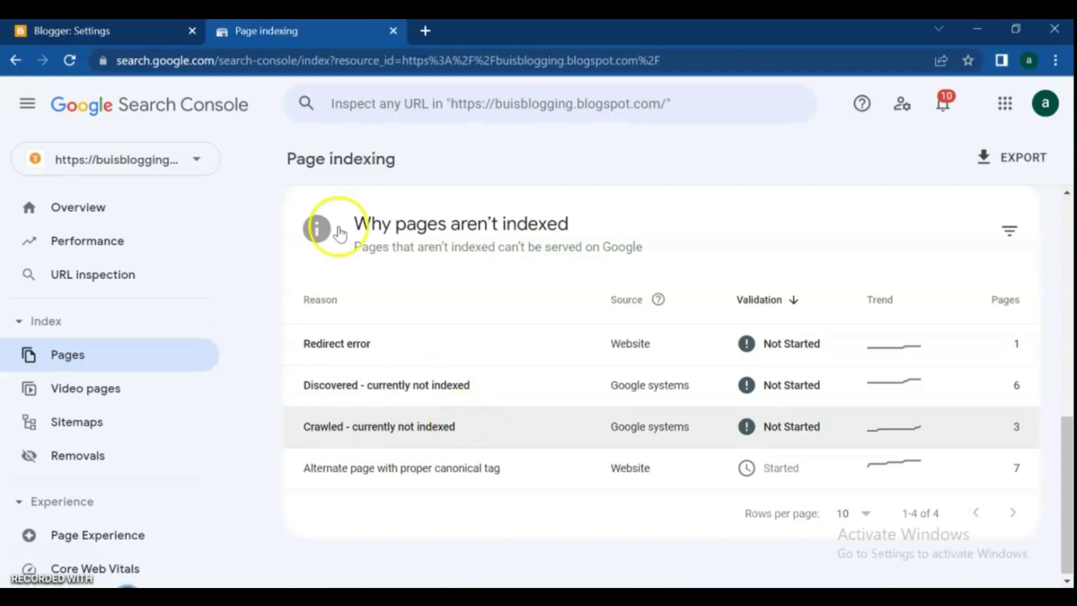
Switch to the Blogger settings and review the blog's crawlers and indexing options, including custom robots.txt and robots header tags
click(140, 31)
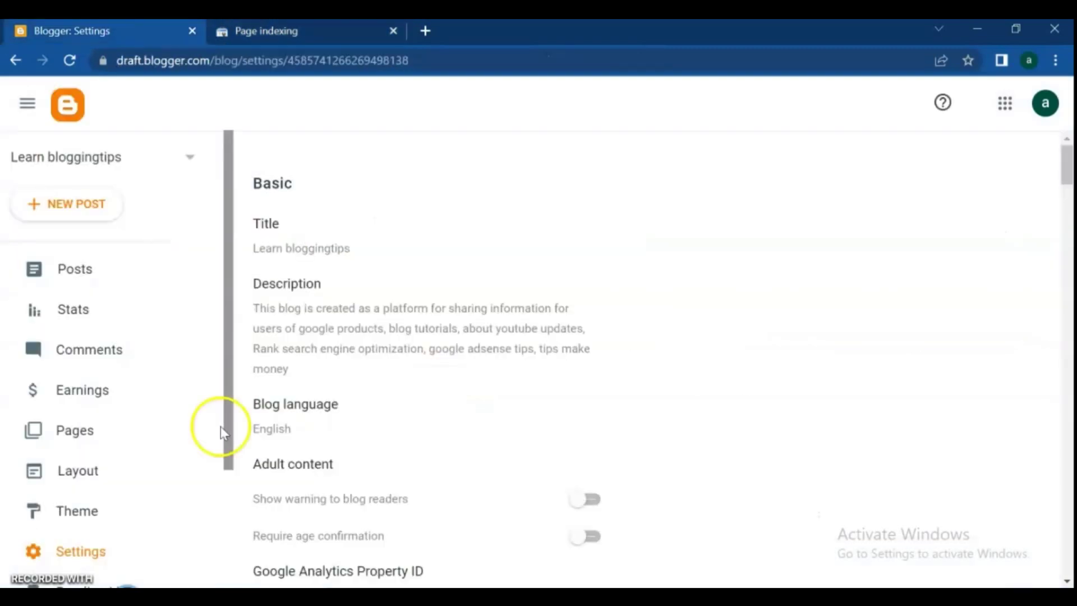
scroll(221, 404, down, 3)
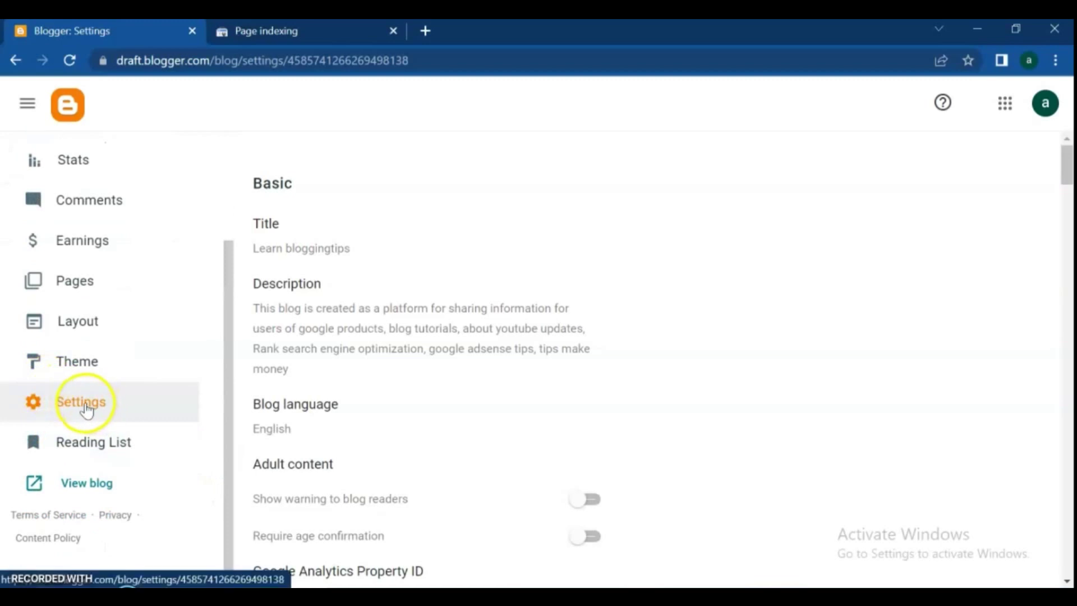
drag(1067, 162, 1068, 513)
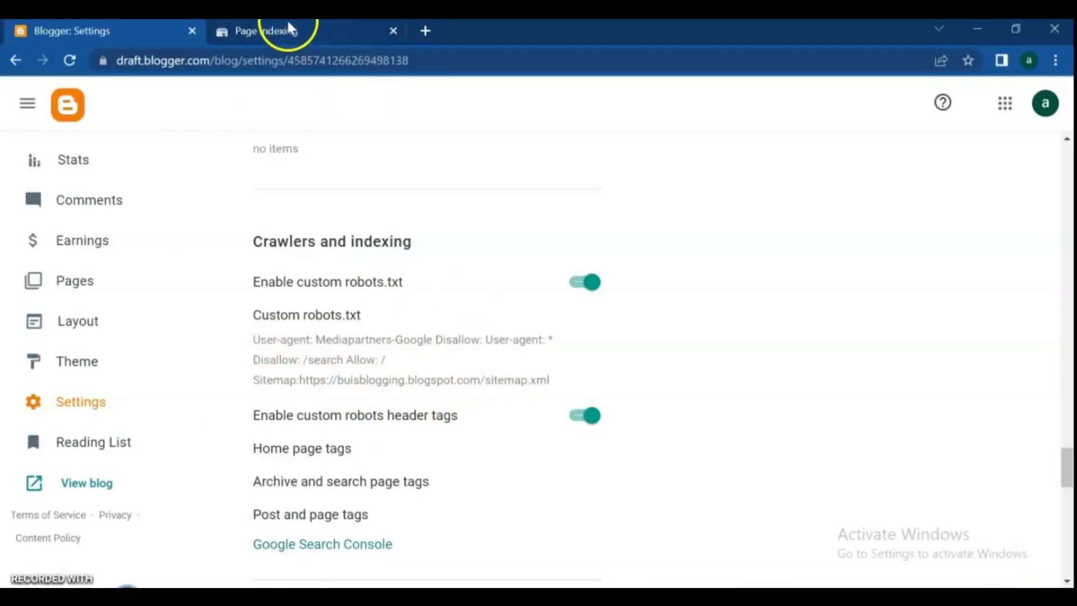
Back in Search Console, open the "Crawled - currently not indexed" issue and inspect its example URL why-my-youtube-channel-not-show-in.html
click(288, 25)
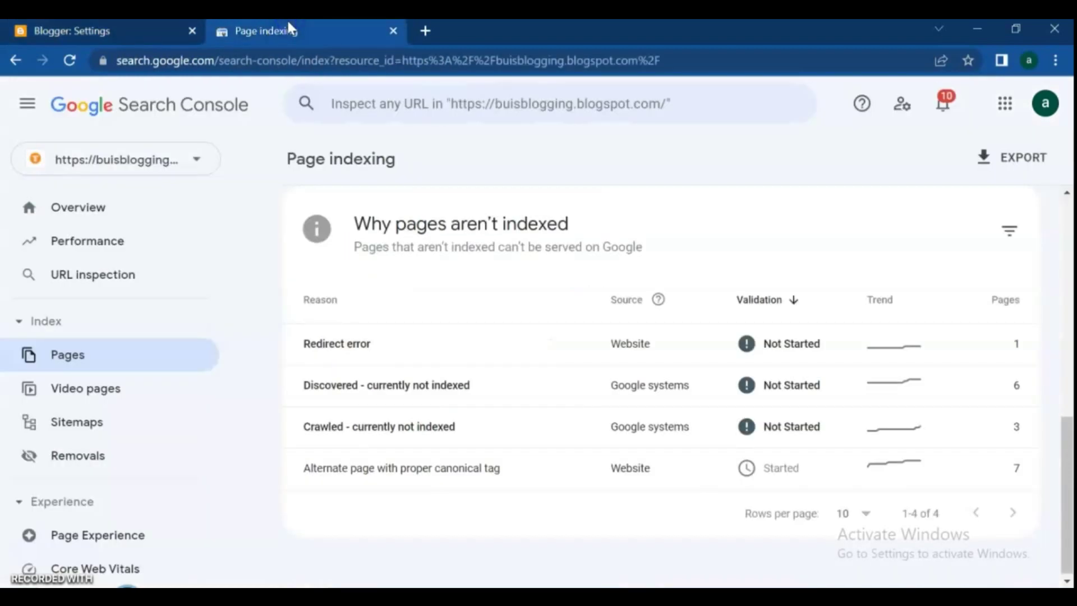
click(413, 432)
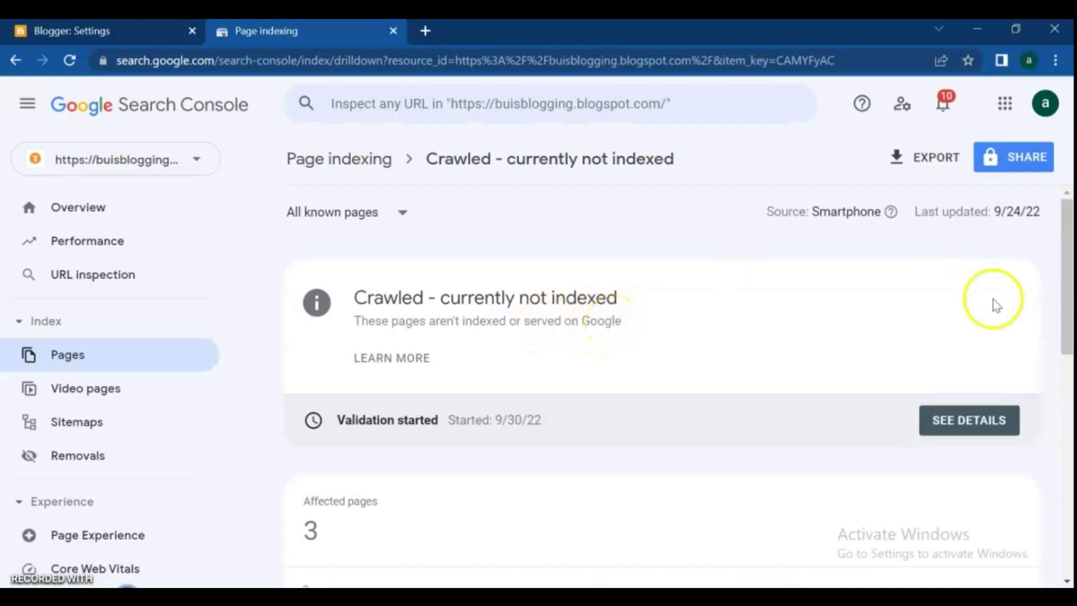
drag(1068, 293, 1036, 520)
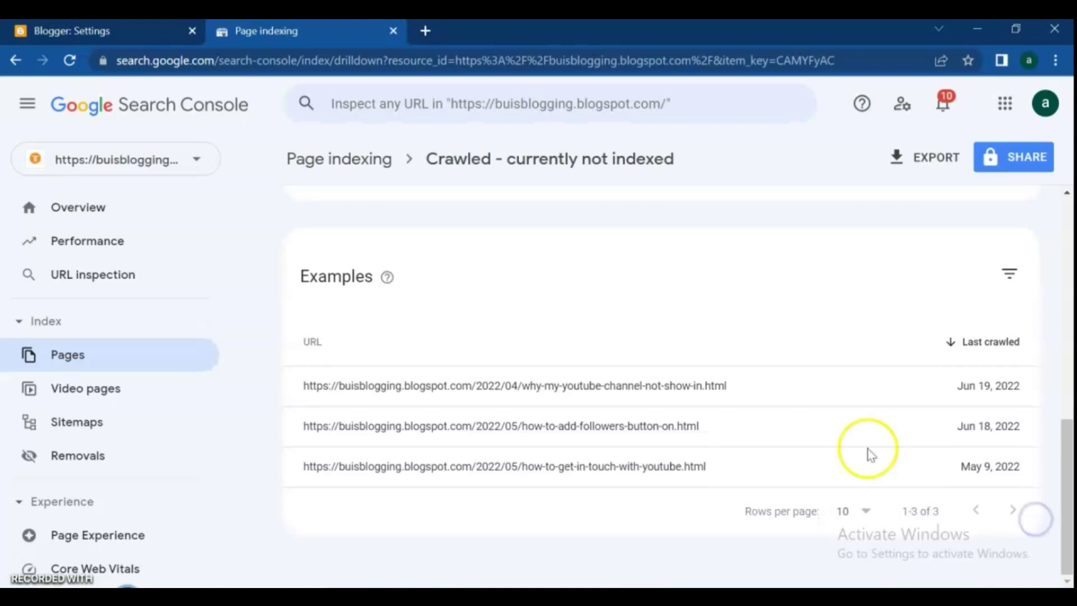
mouse_move(781, 405)
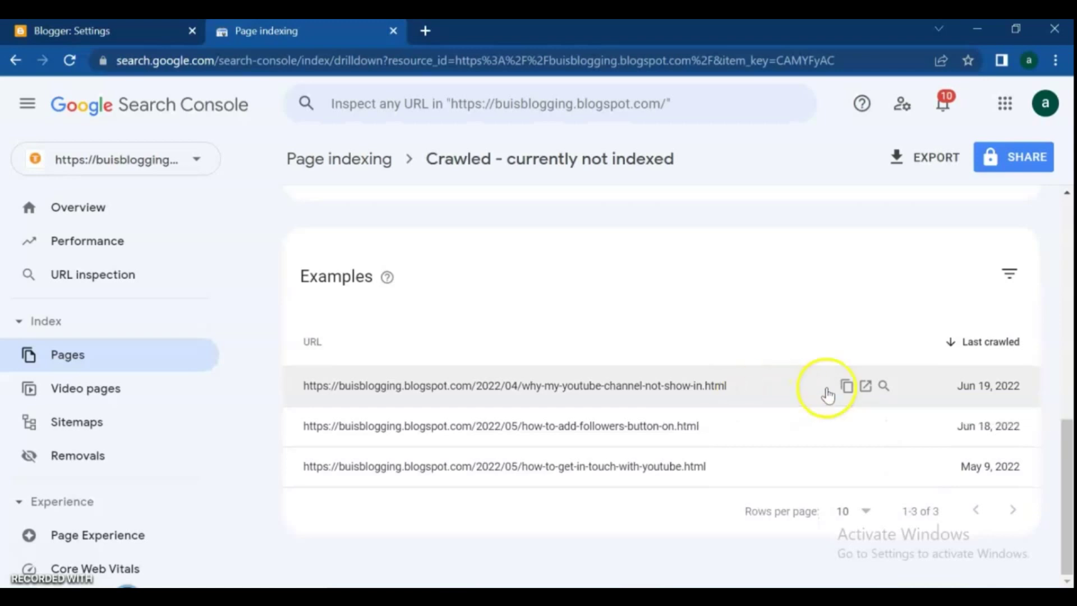
click(883, 387)
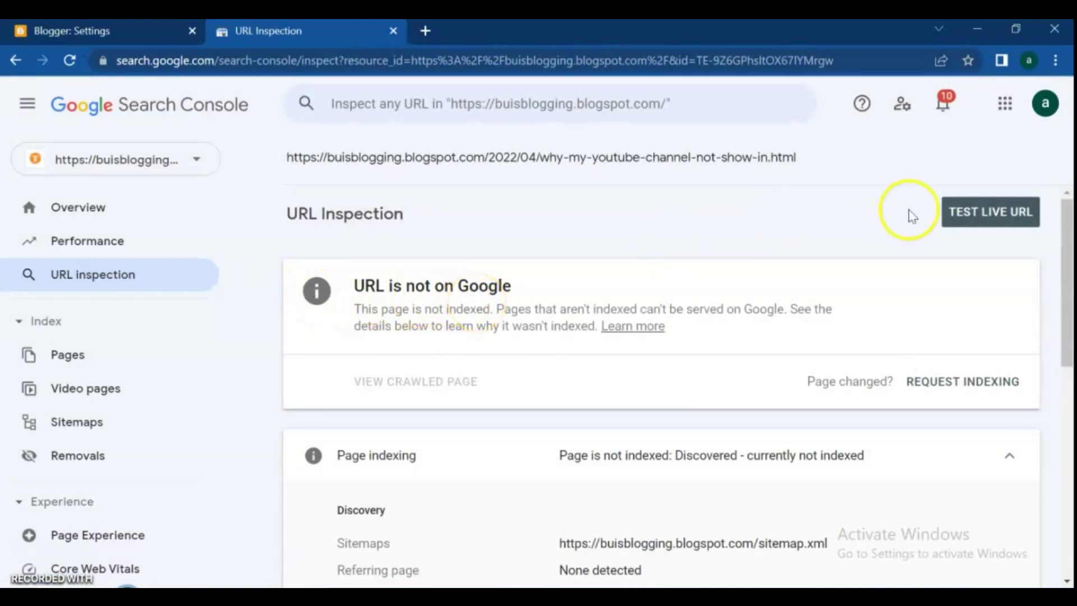
Request indexing for why-my-youtube-channel-not-show-in.html and review the page's crawl and indexing details
click(968, 383)
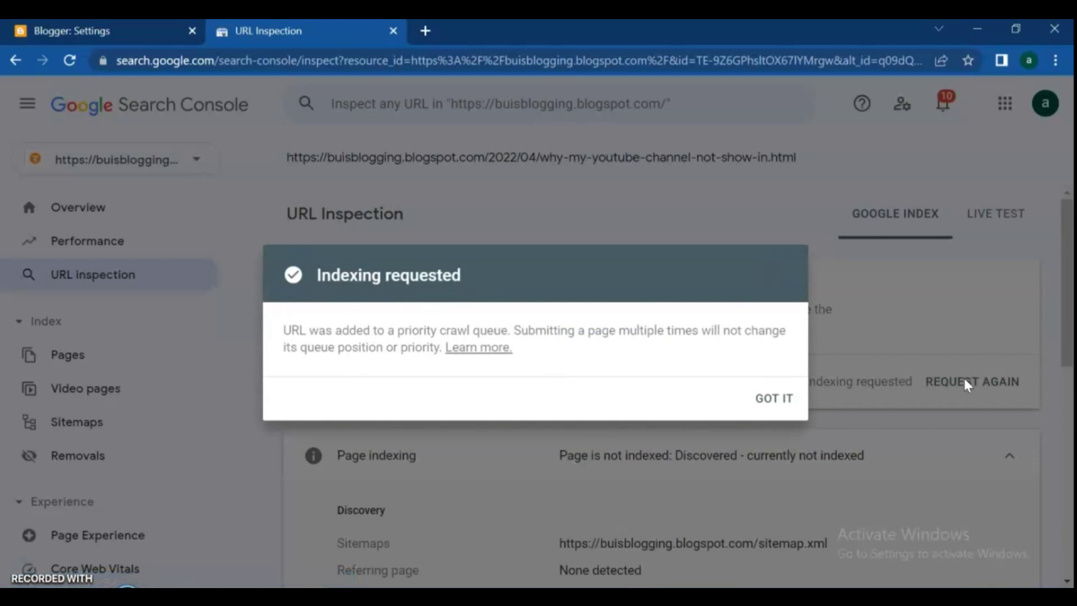
click(777, 400)
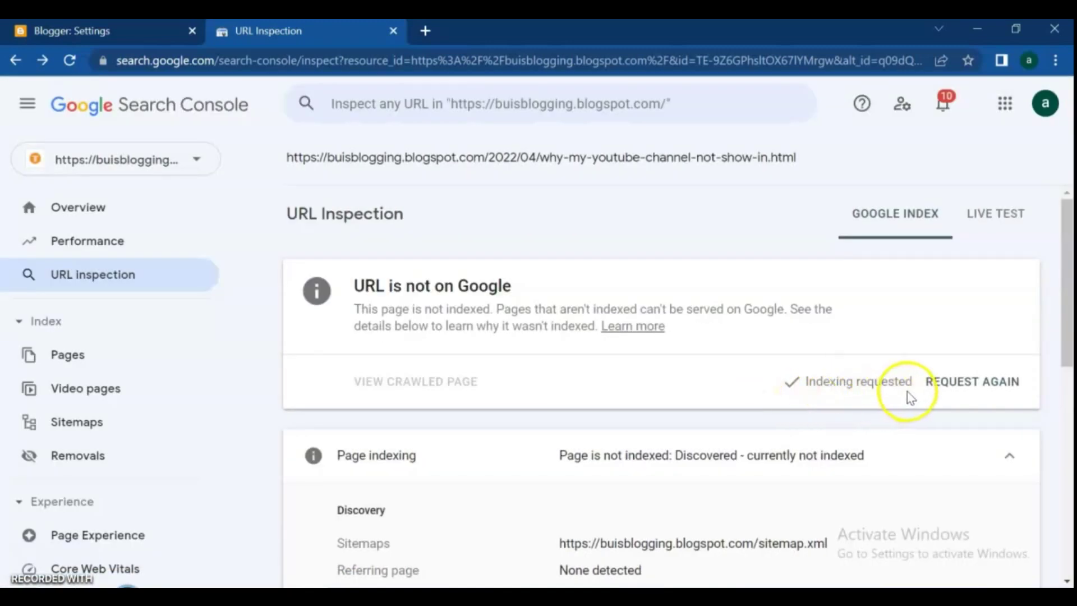
click(1068, 318)
drag(1068, 317, 1048, 477)
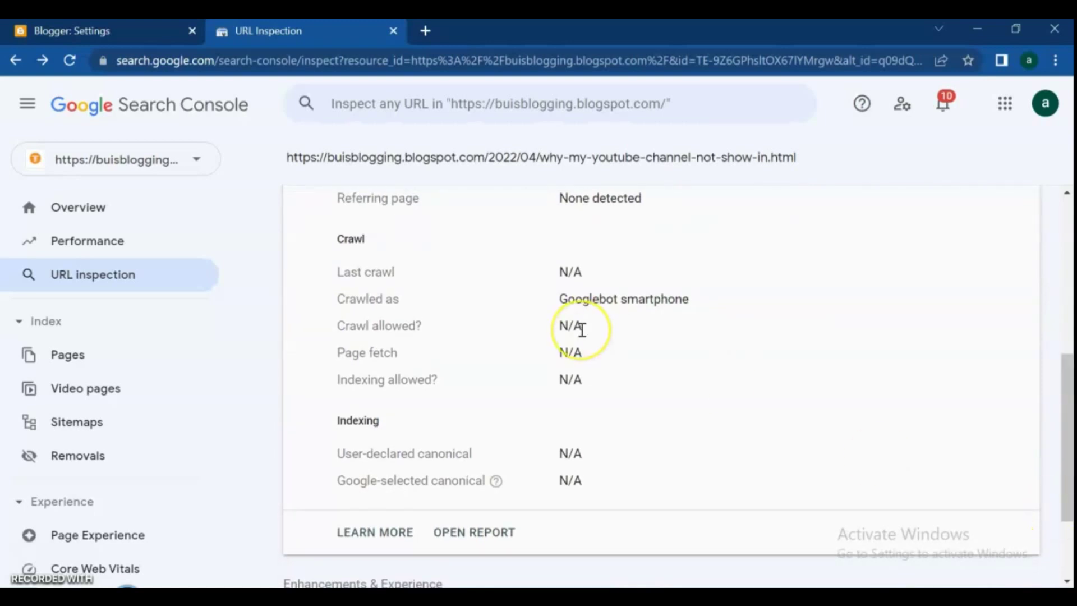
Return to the Page indexing report and bring up the example URLs of the "Crawled - currently not indexed" issue
click(62, 364)
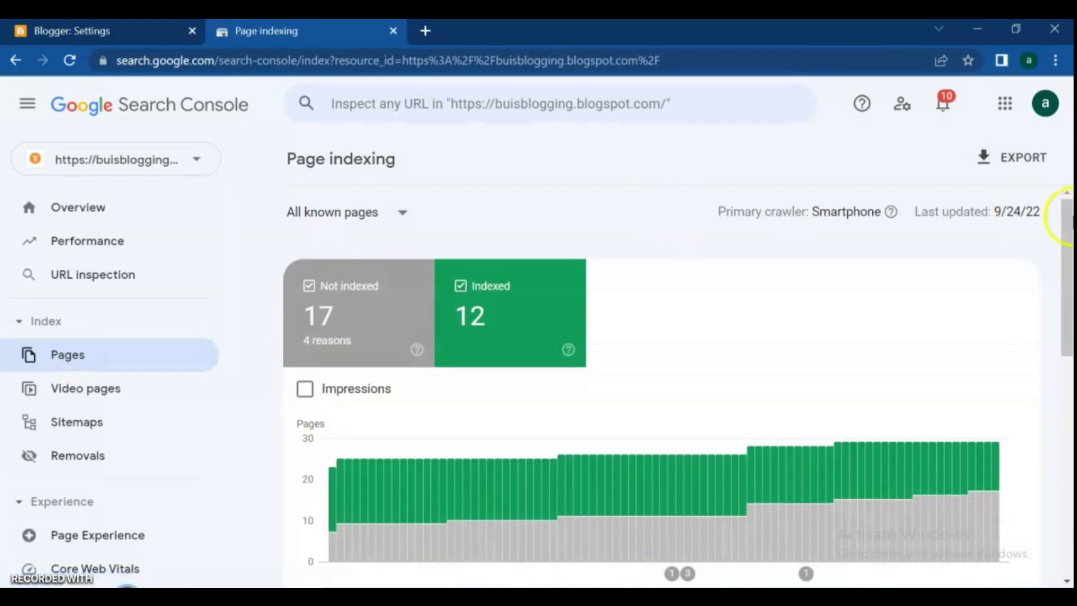
drag(1069, 227, 1034, 459)
click(651, 415)
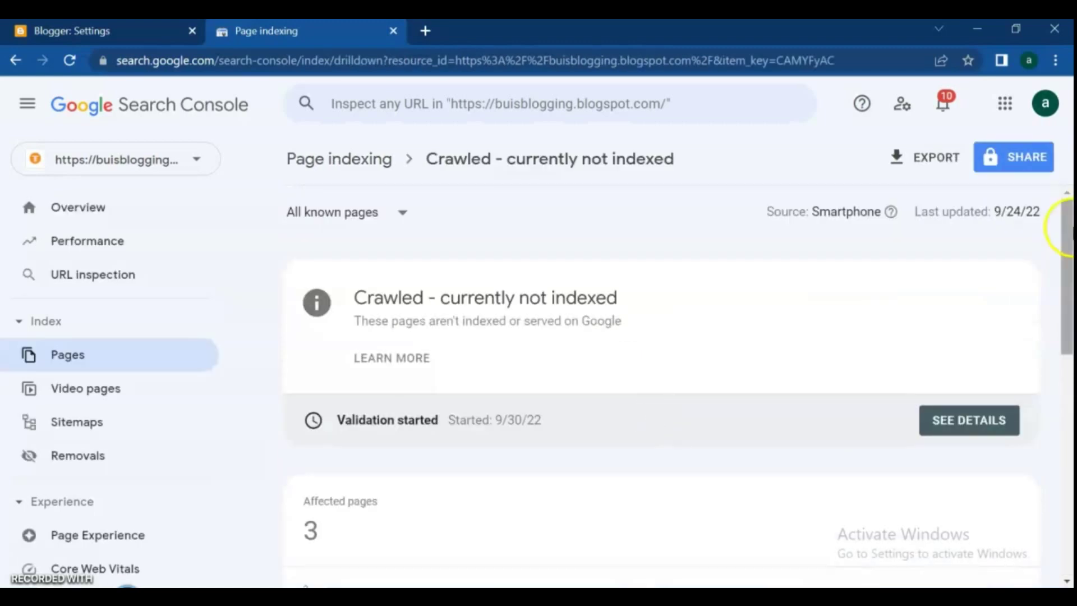
drag(1067, 233, 1019, 435)
Copy the example URL how-to-add-followers-button-on.html and run a URL inspection on it
mouse_move(834, 473)
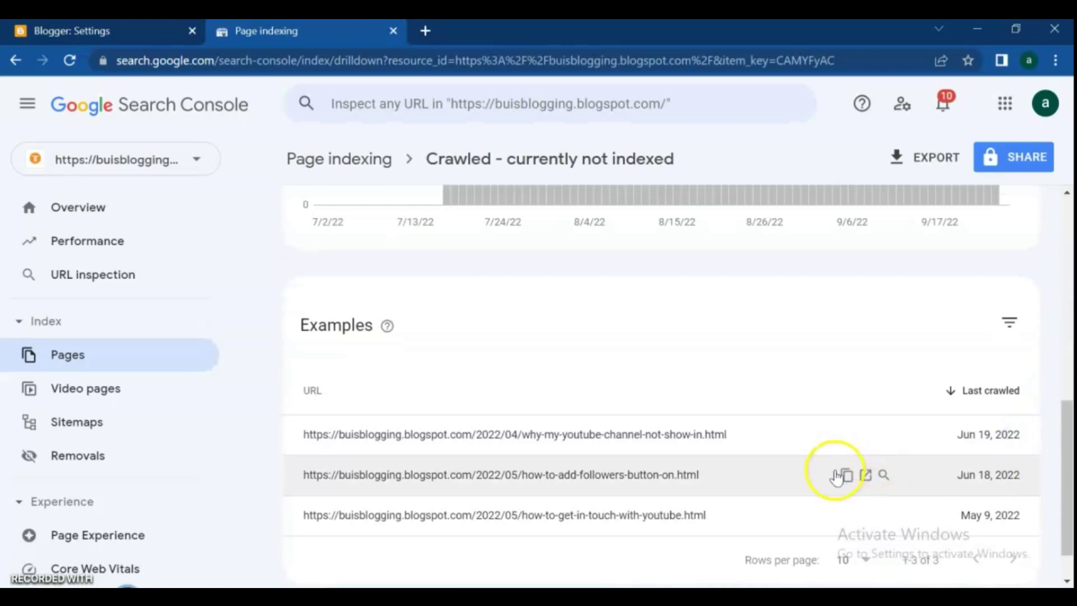
click(846, 476)
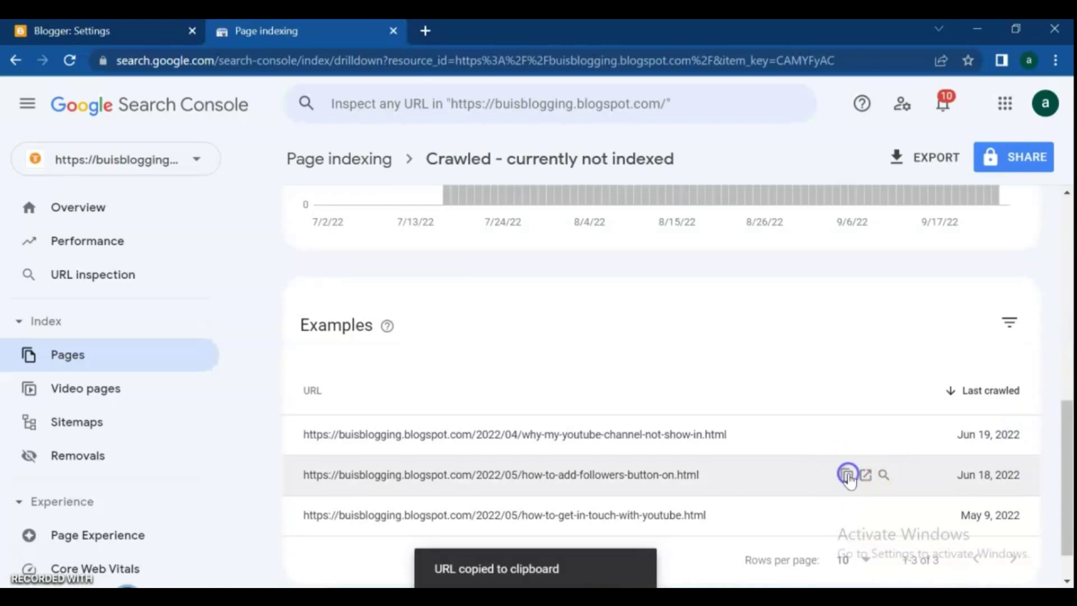
click(579, 106)
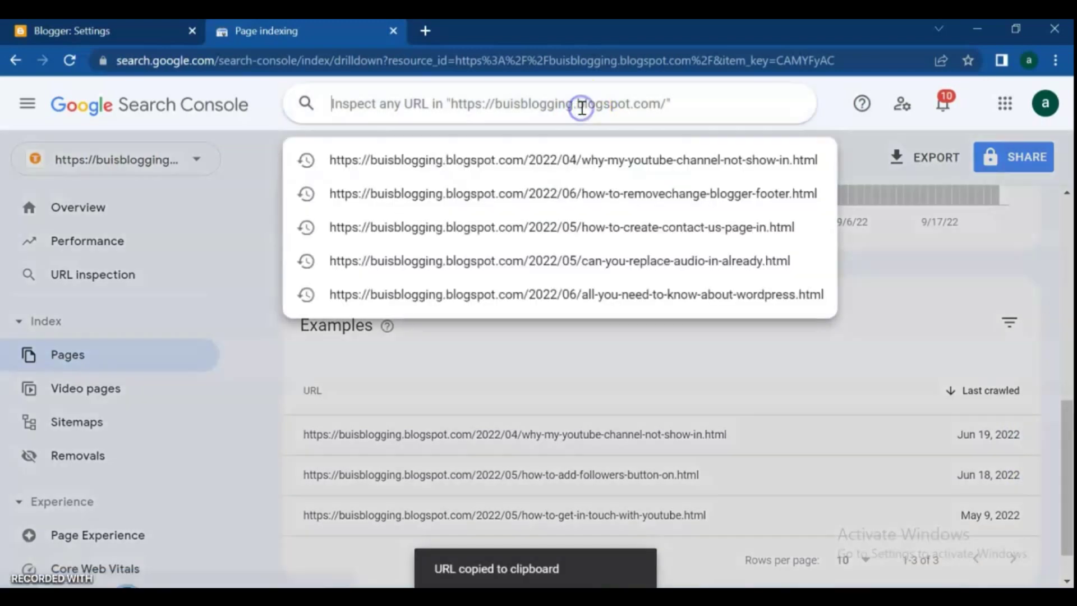
right_click(581, 109)
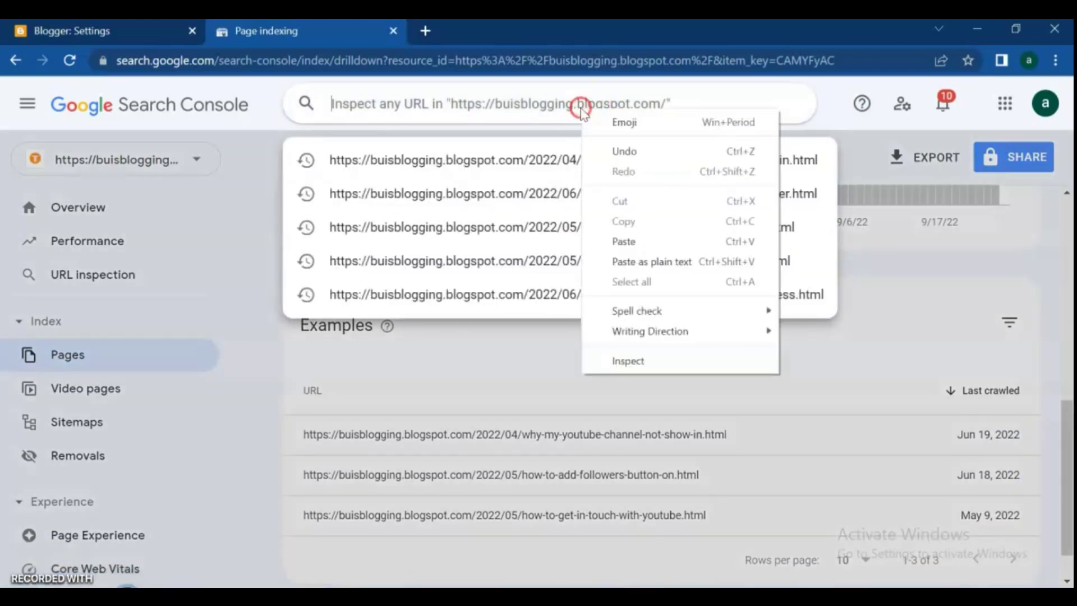
click(620, 240)
key(Return)
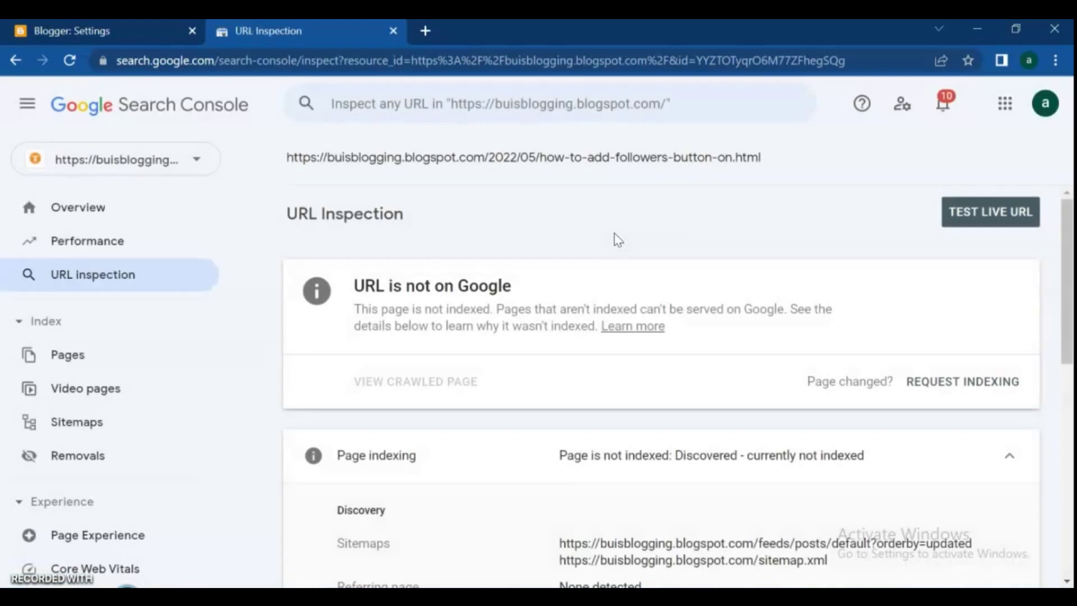
click(432, 307)
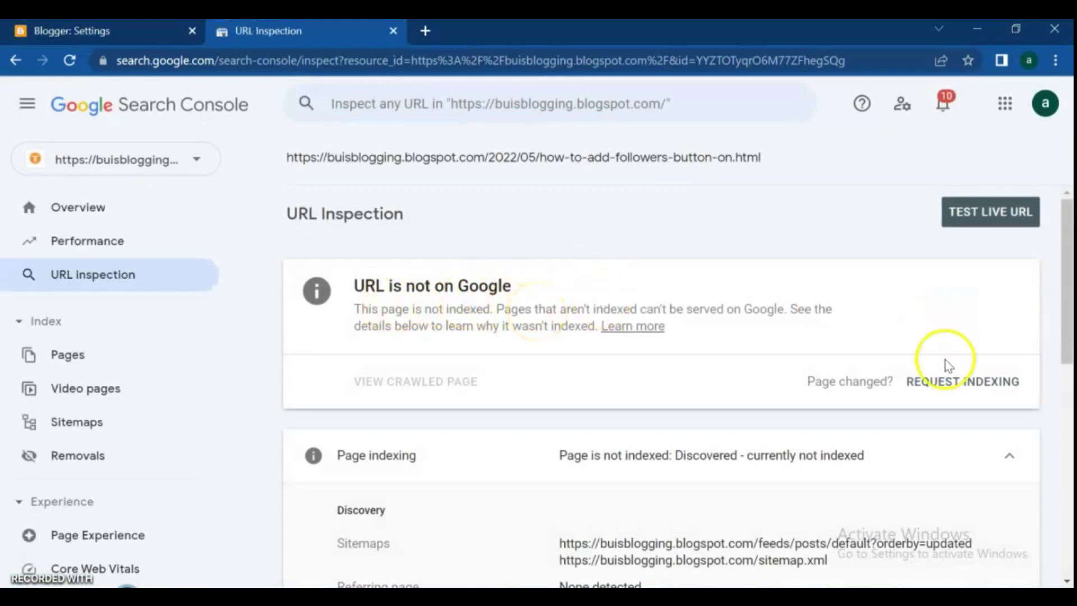
Request indexing for how-to-add-followers-button-on.html and review its discovery and crawl details
click(946, 387)
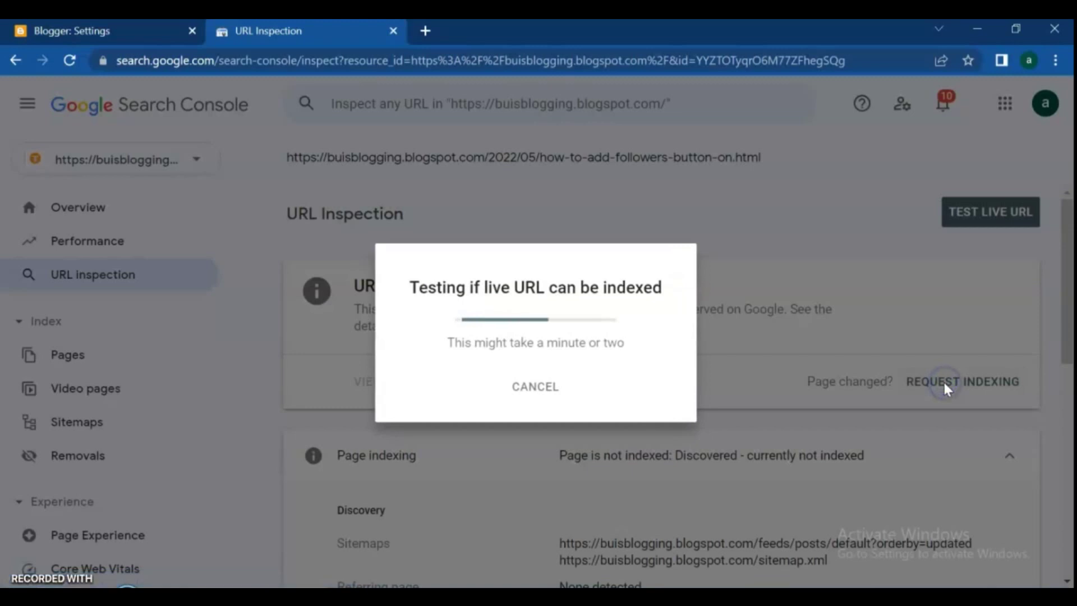
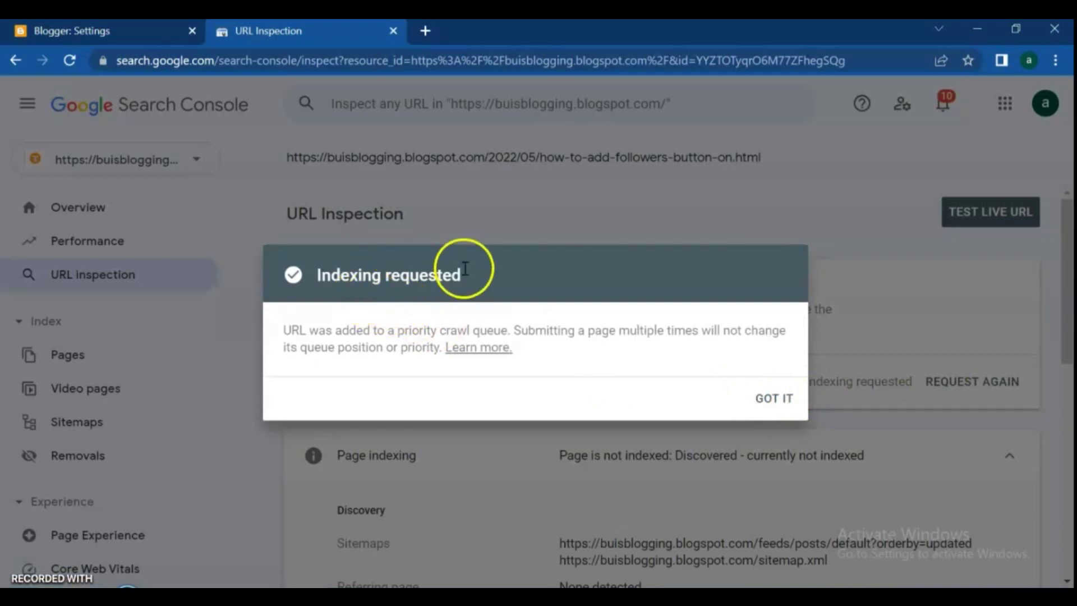
click(768, 402)
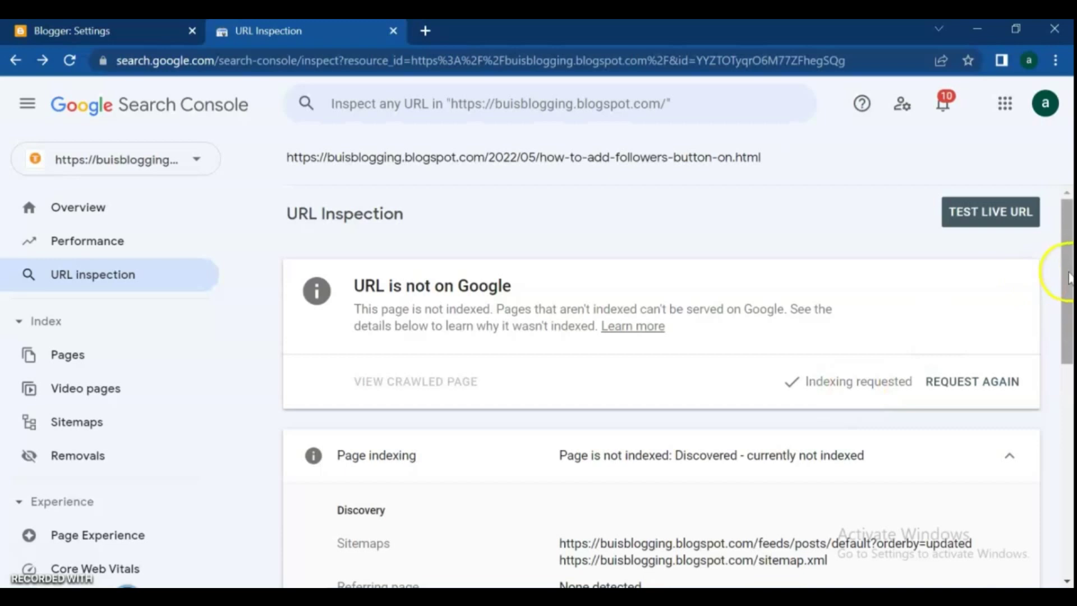
drag(1067, 269, 1033, 362)
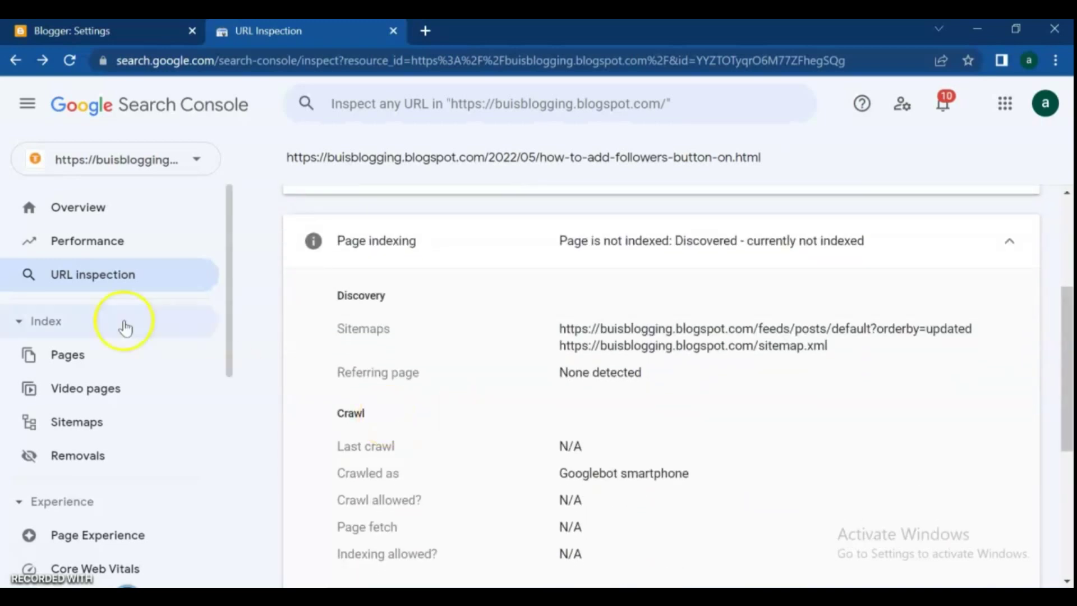
Reopen the "Crawled - currently not indexed" issue from the Page indexing report and examine the URLs in its validation details
click(64, 369)
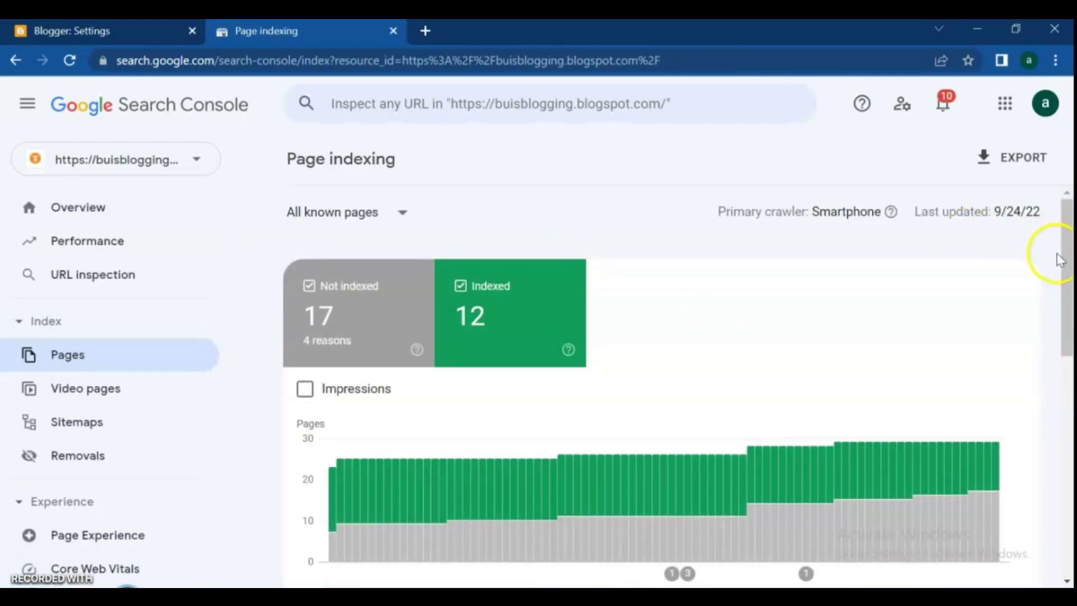
drag(1061, 257, 1050, 485)
click(632, 424)
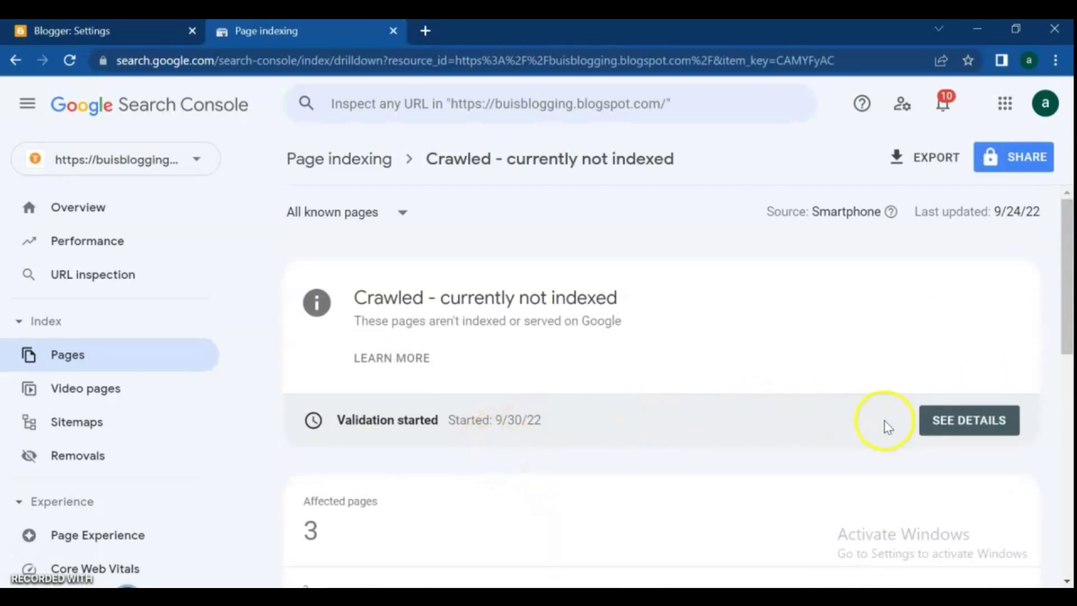
click(938, 432)
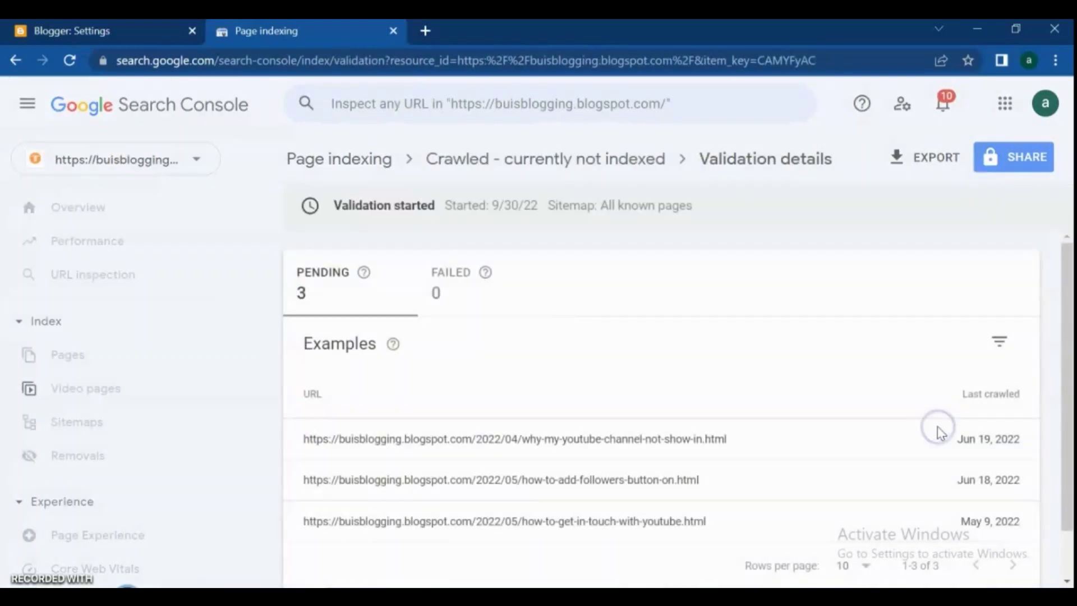
drag(1060, 288, 1054, 356)
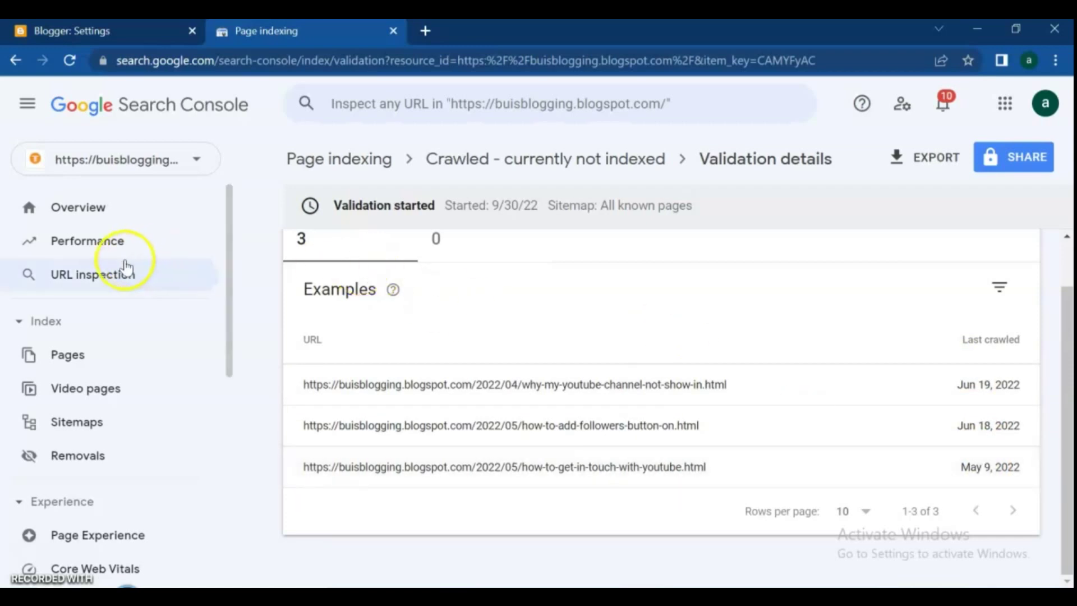
Leave the validation details and go back through the Page indexing report to the example URLs of the "Crawled - currently not indexed" issue
click(63, 356)
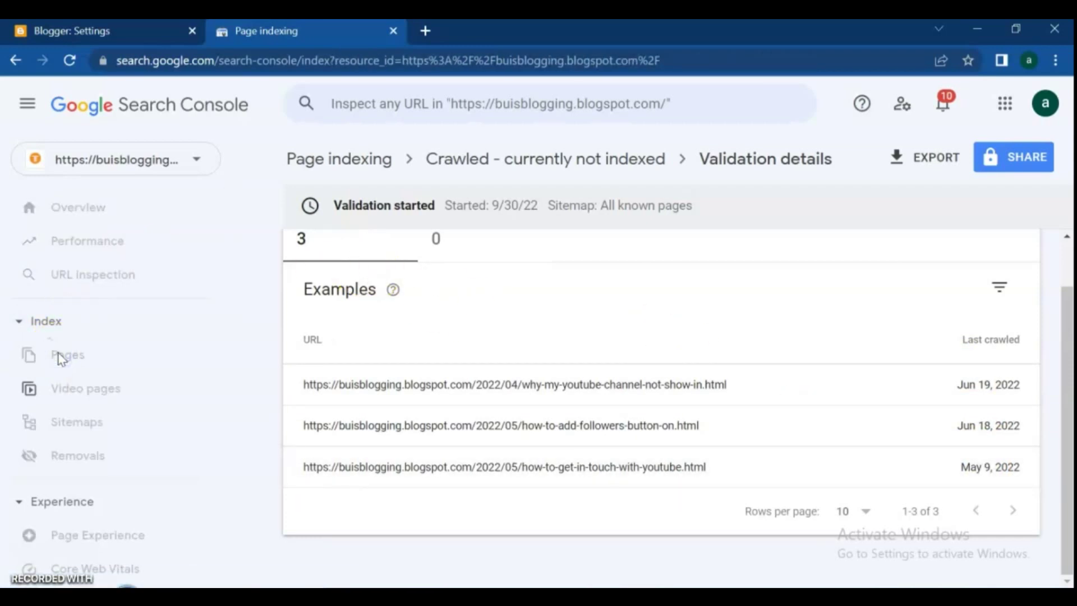
drag(1065, 270, 1043, 490)
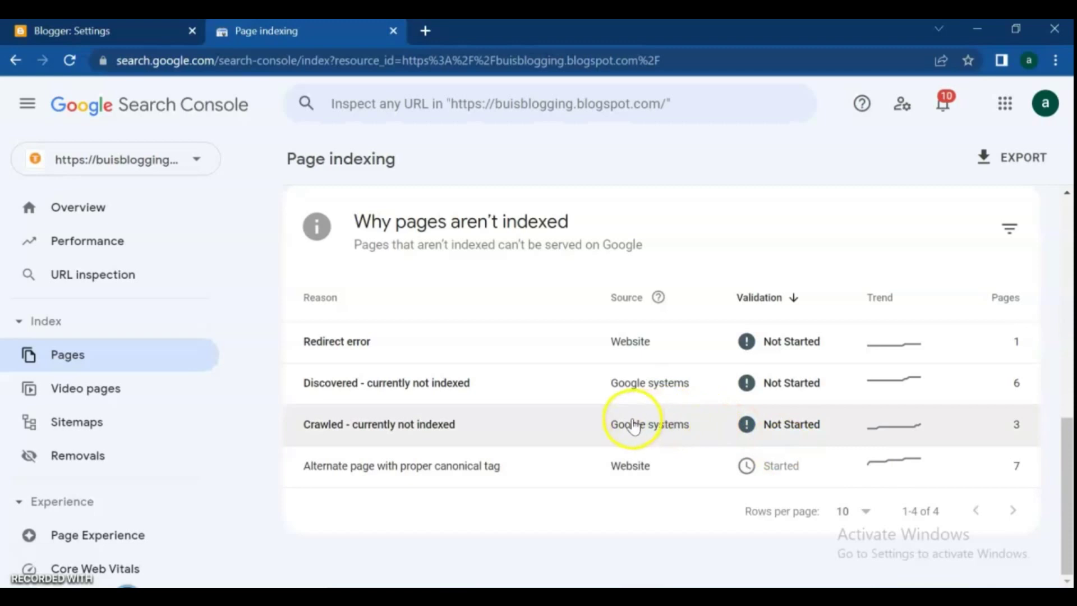
click(633, 425)
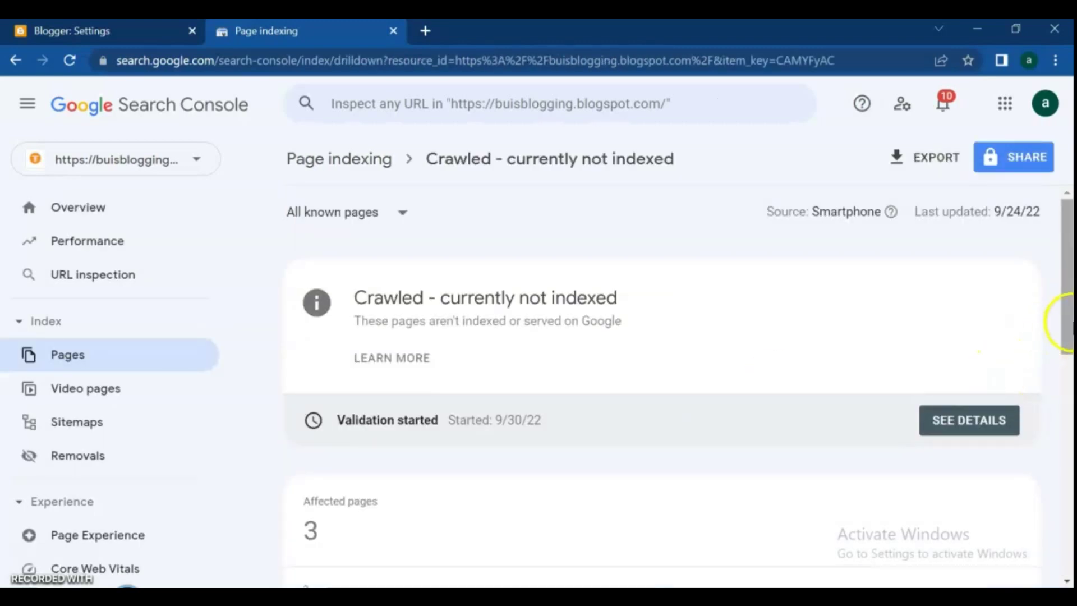
drag(1065, 322, 1068, 537)
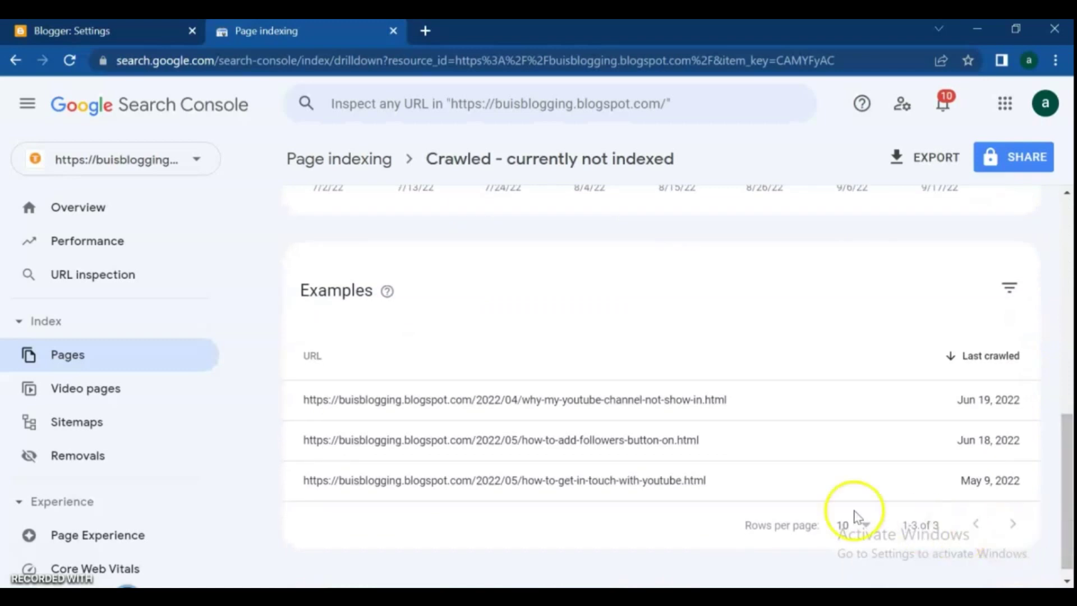
Copy the example URL how-to-get-in-touch-with-youtube.html and run a URL inspection on it
click(848, 480)
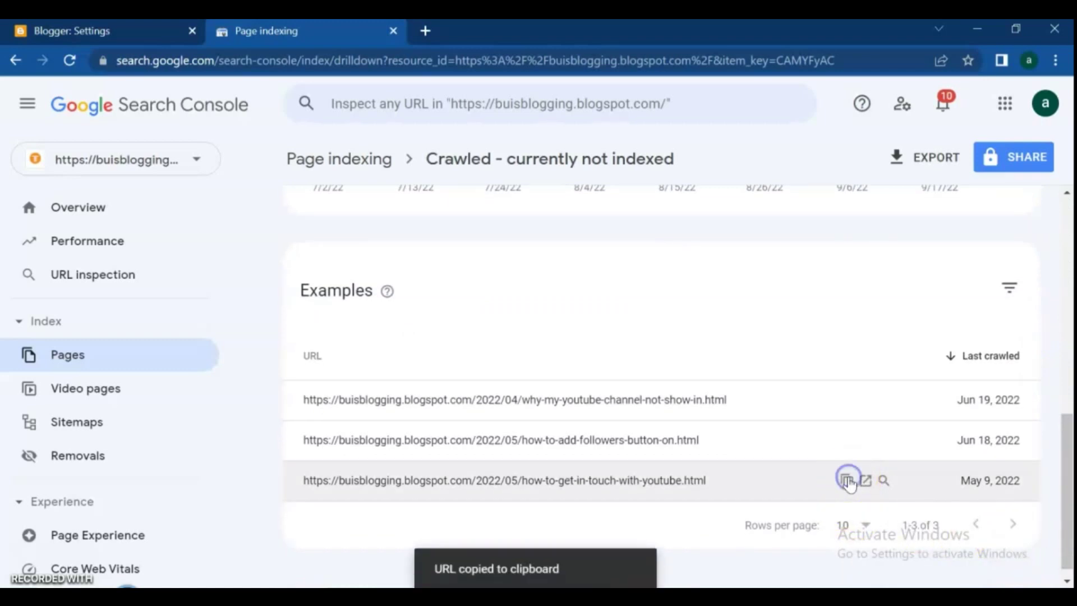
click(697, 94)
right_click(697, 93)
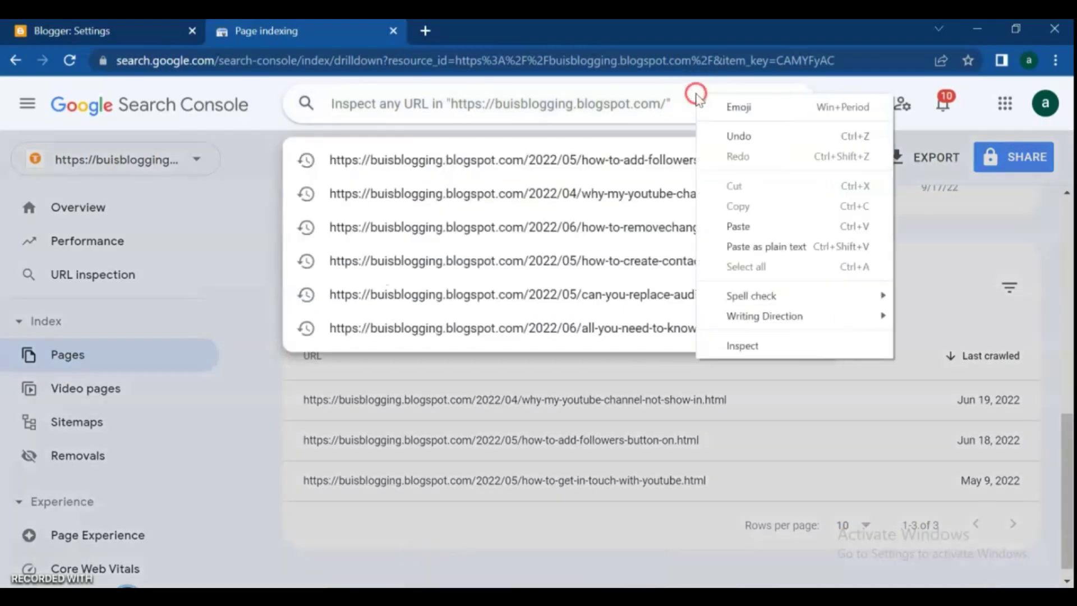
click(727, 225)
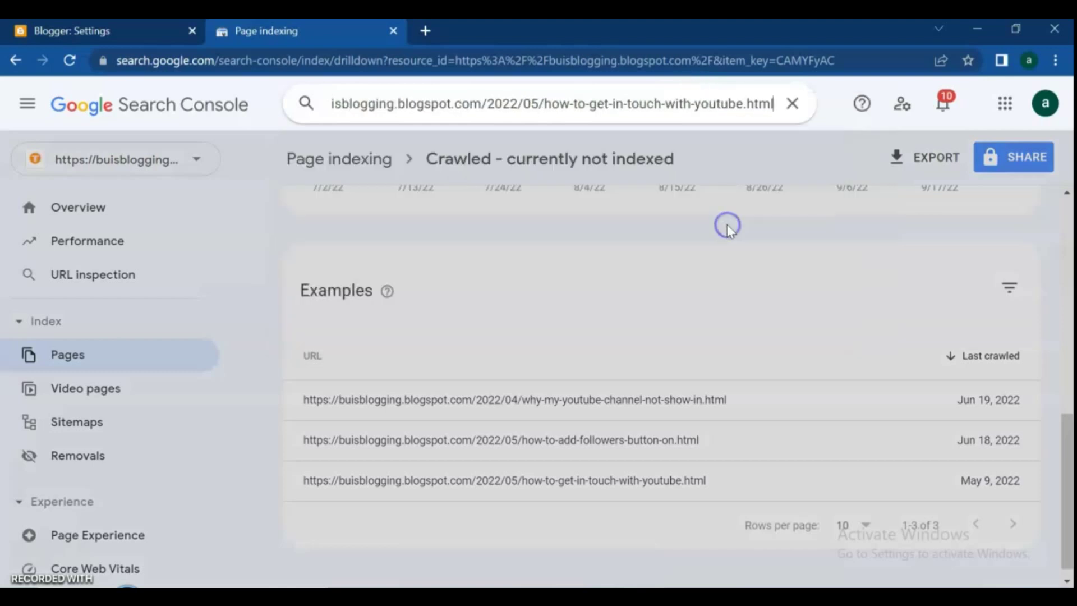
key(Return)
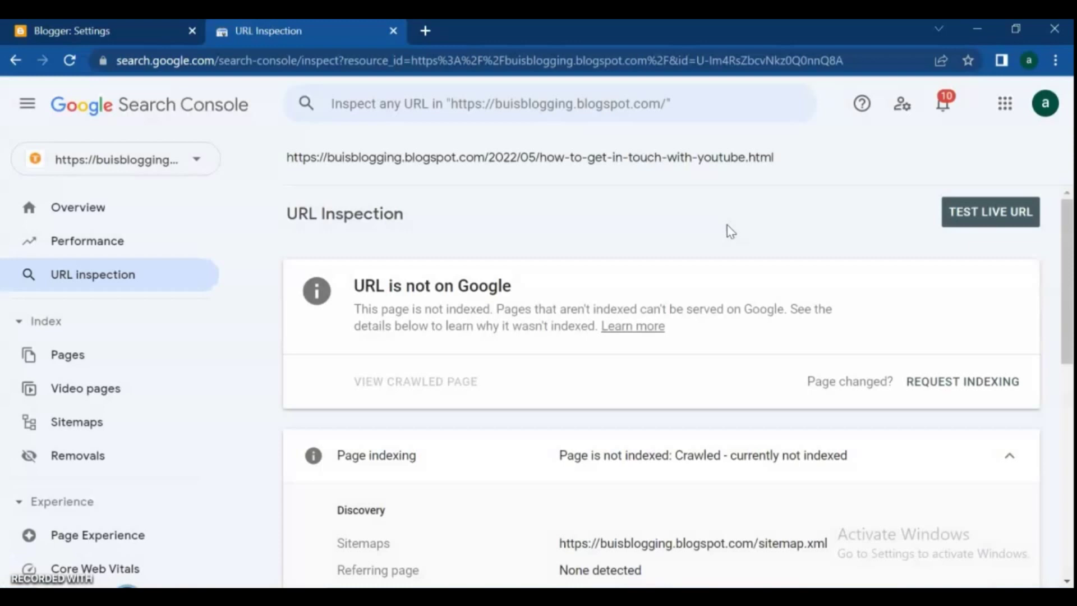
Request indexing for how-to-get-in-touch-with-youtube.html and run a live test of the URL
click(952, 374)
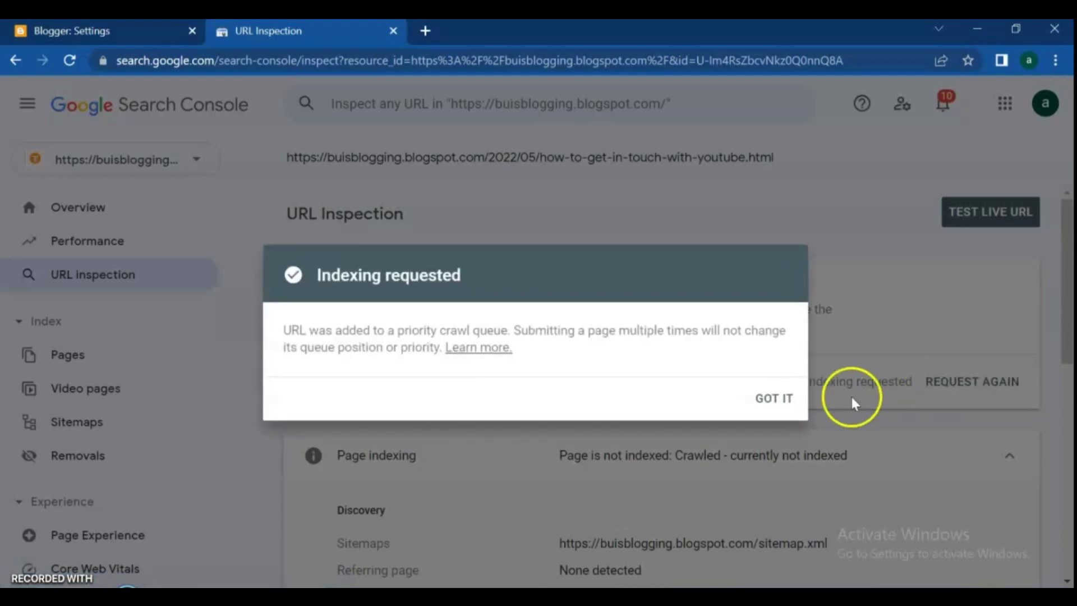
click(767, 397)
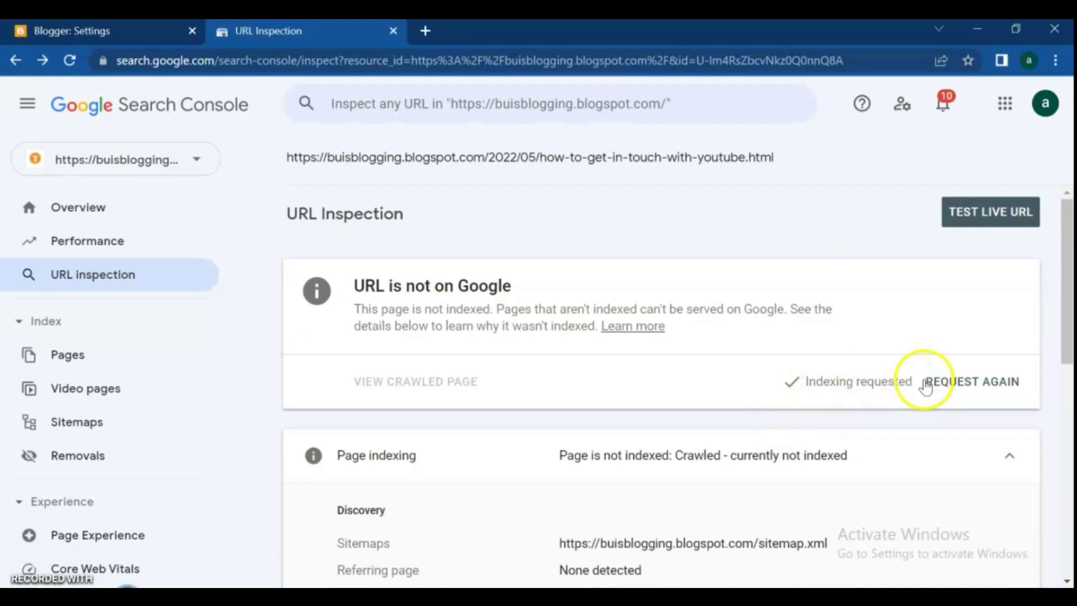
click(972, 210)
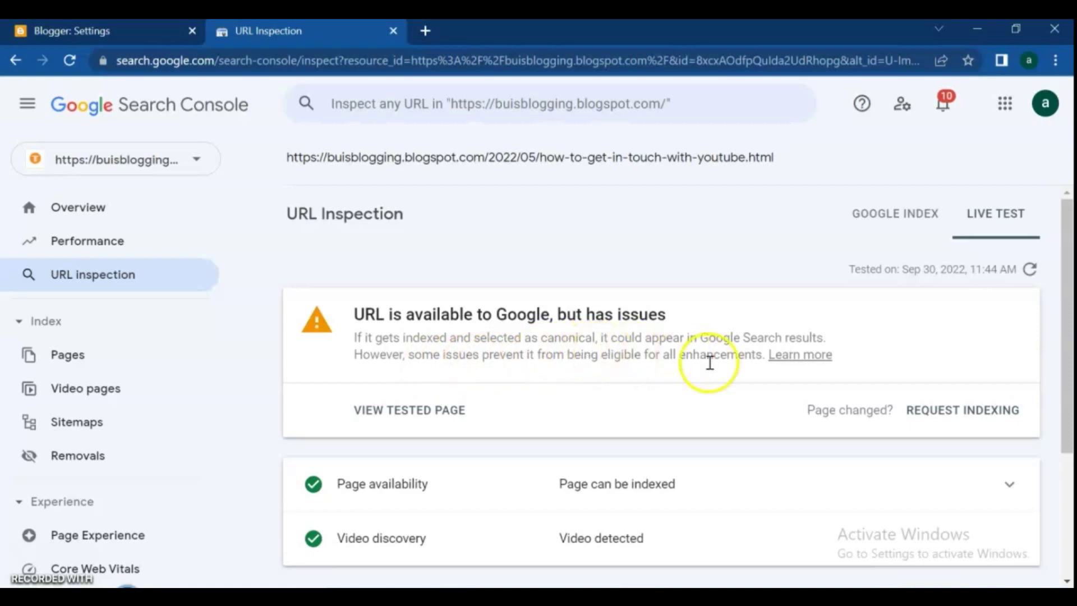
Request indexing from the live test result and view the tested page's HTML
click(947, 414)
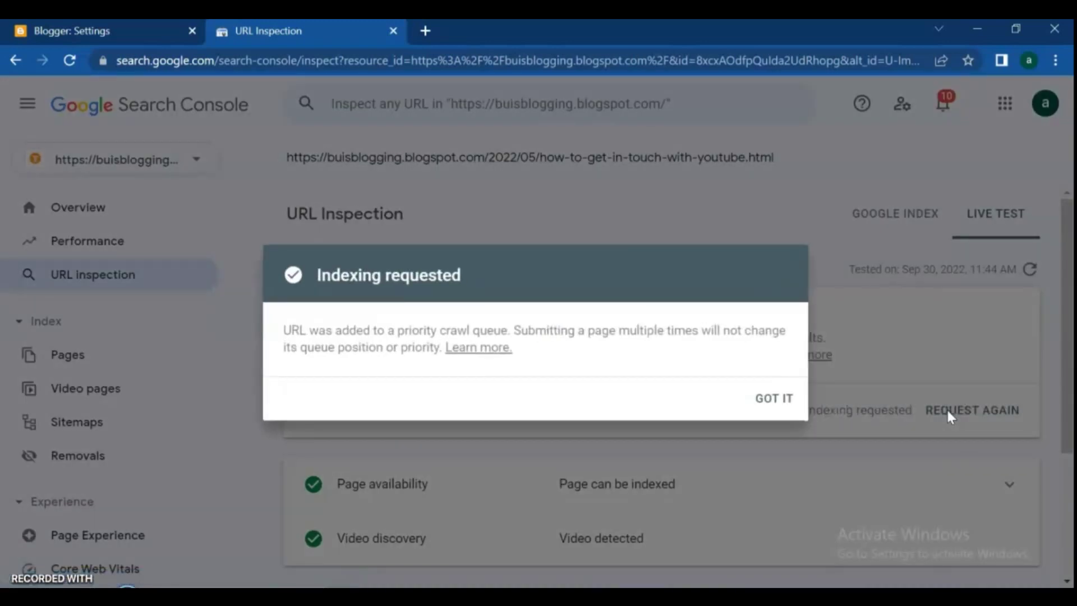
click(768, 398)
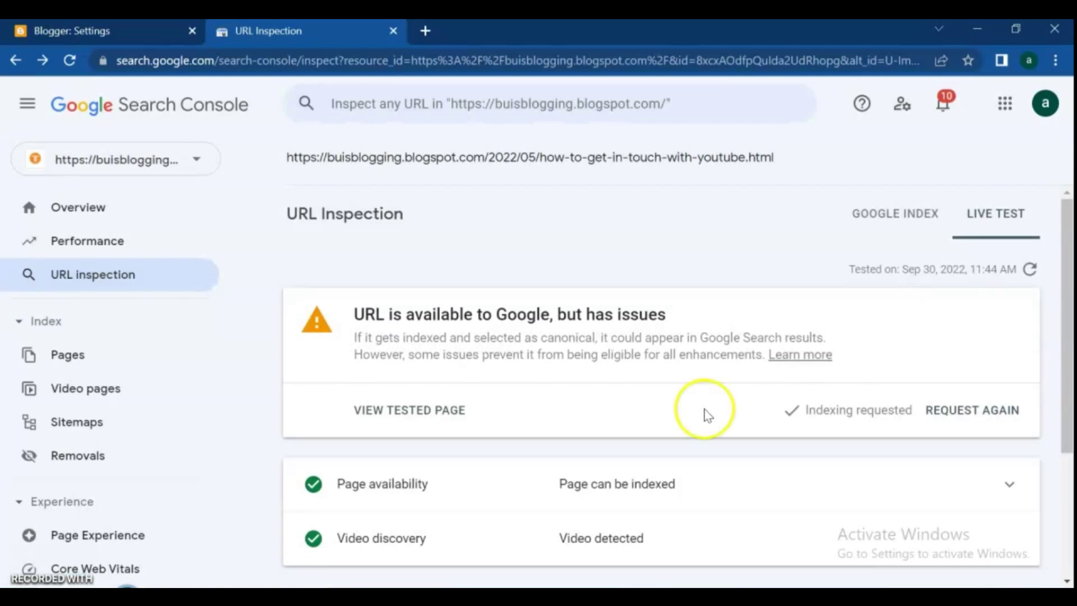
click(410, 414)
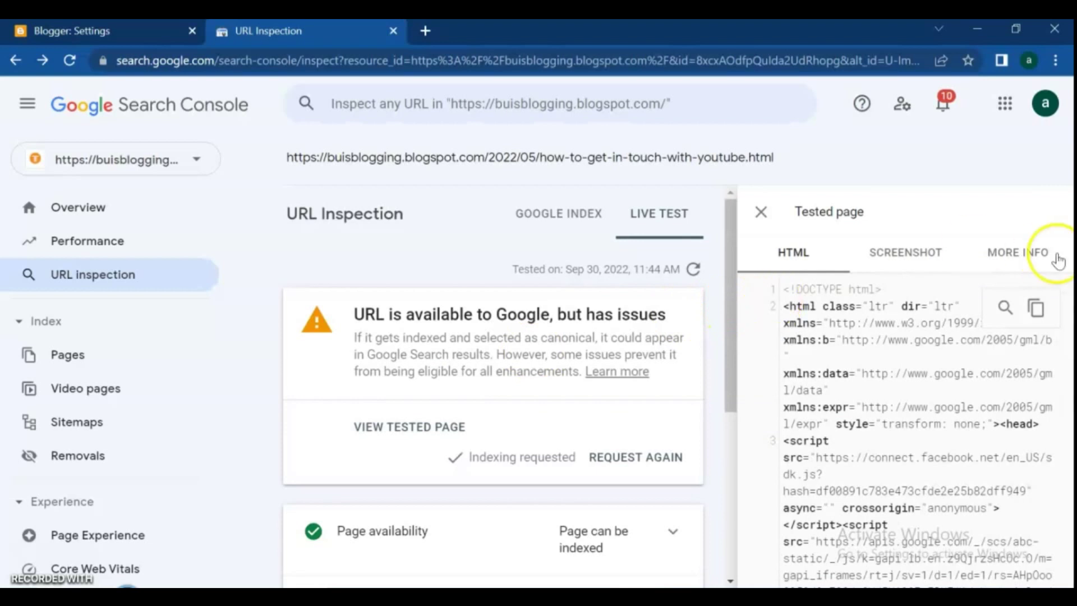
click(761, 212)
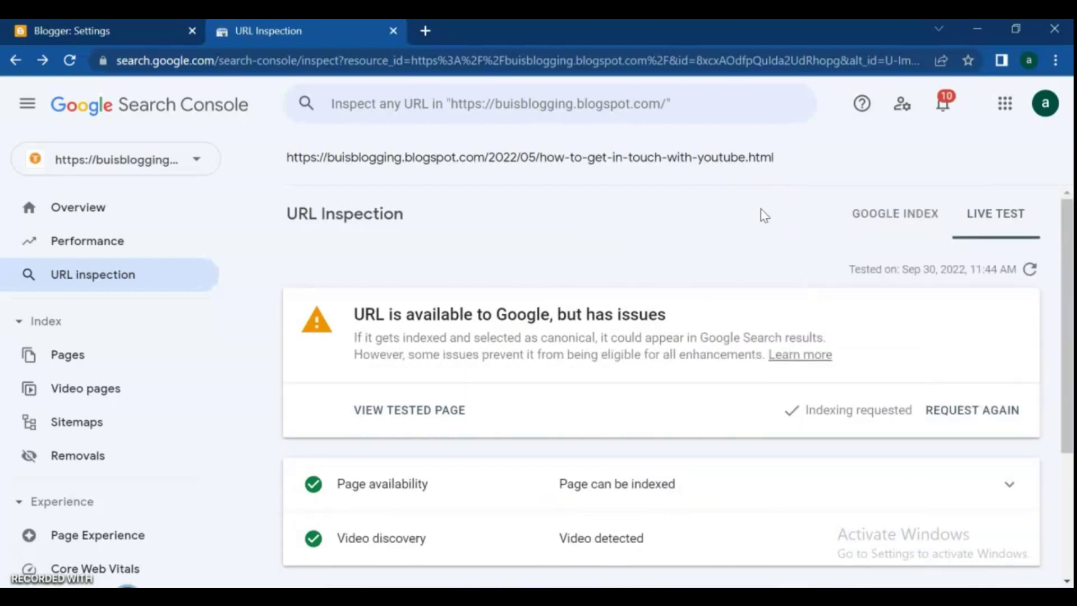
Reopen the "Crawled - currently not indexed" issue from the Page indexing report and go to its example URLs
click(68, 364)
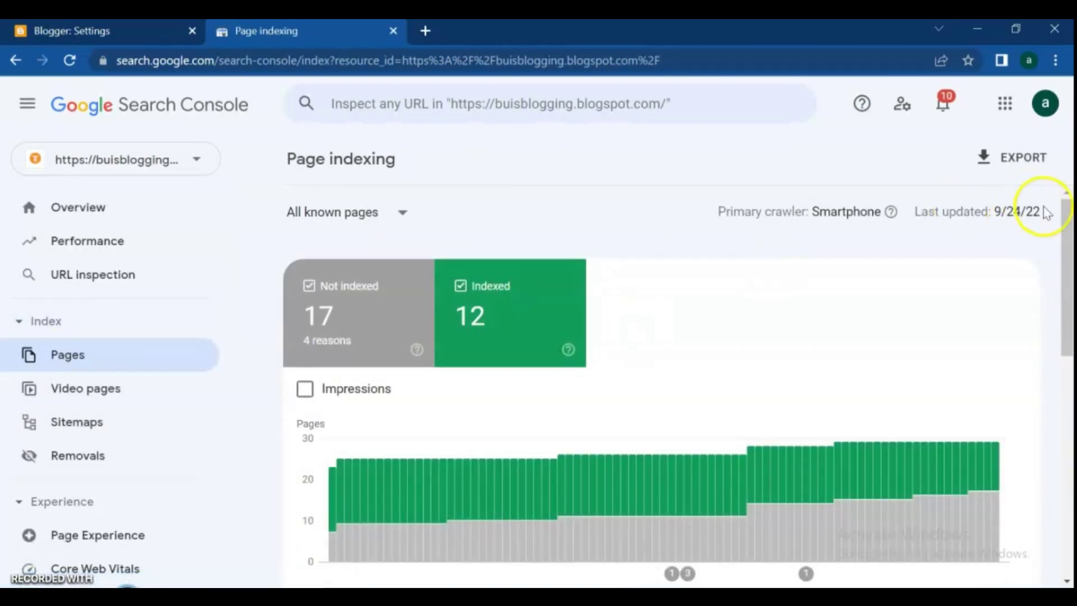
drag(1070, 227, 1060, 485)
click(385, 415)
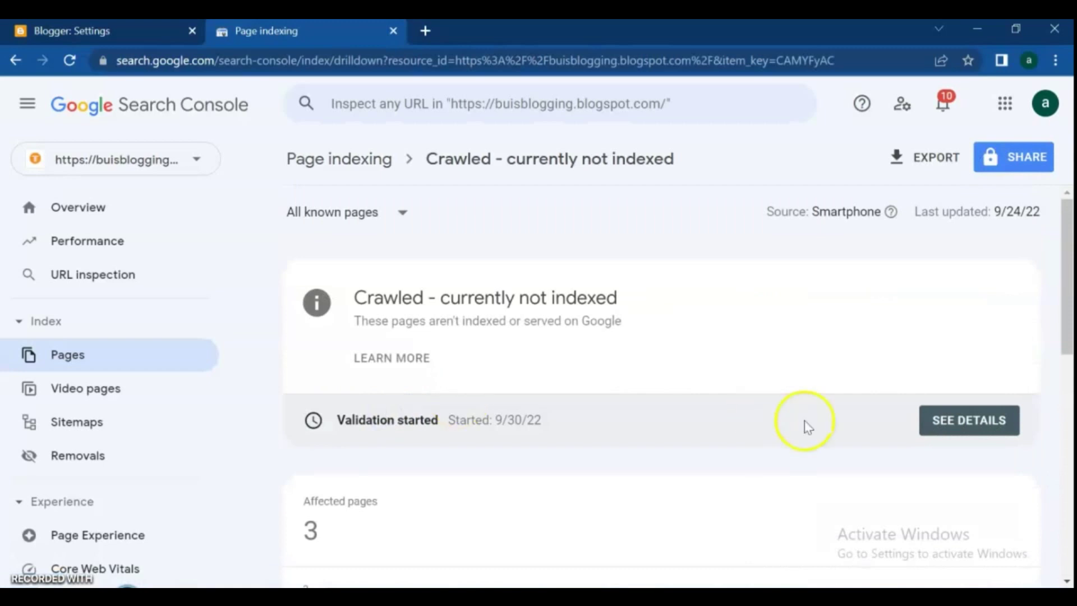
drag(1069, 303, 1041, 522)
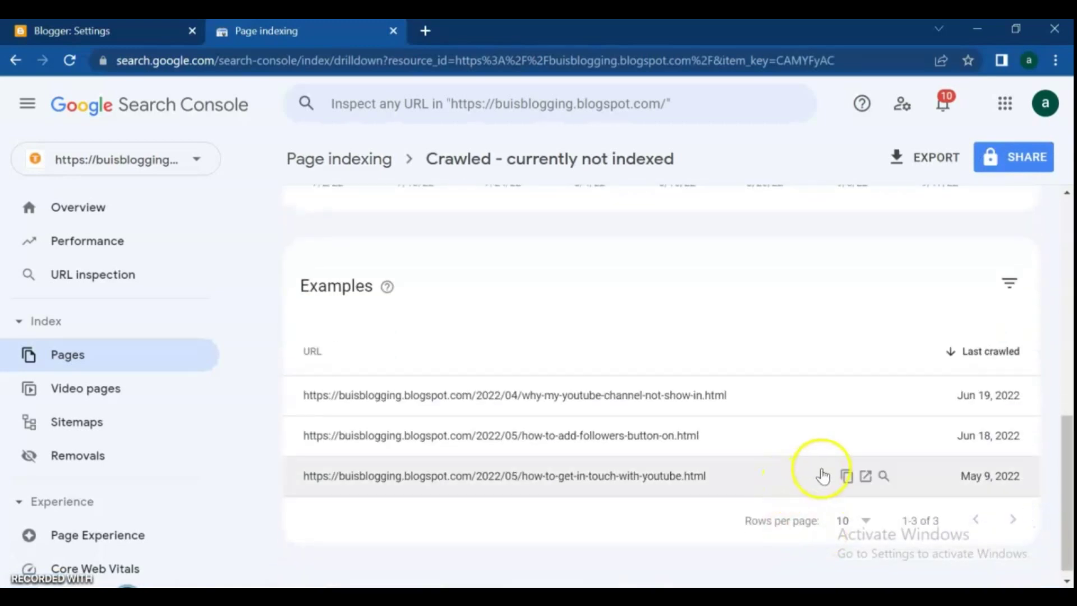
Inspect the copied example URL how-to-get-in-touch-with-youtube.html once more and resubmit its indexing request
click(845, 476)
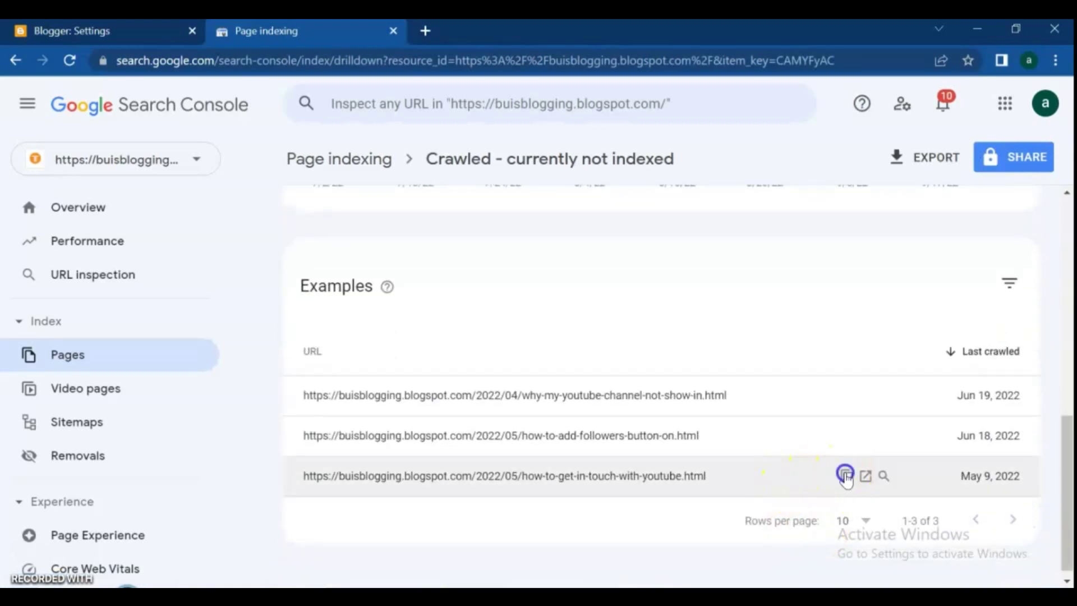
right_click(645, 103)
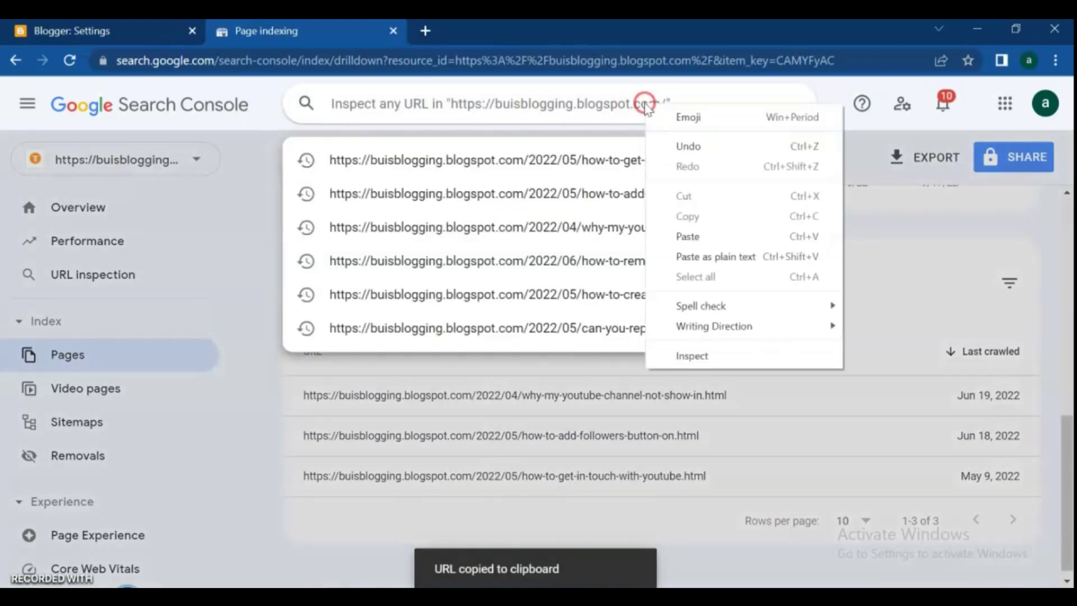
click(686, 235)
key(Return)
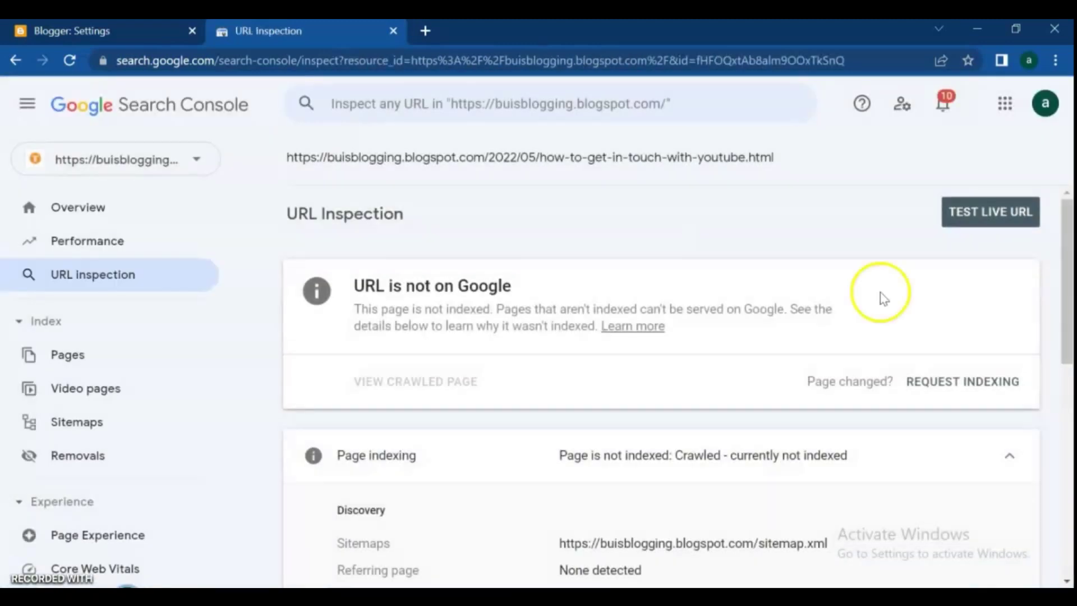
click(940, 386)
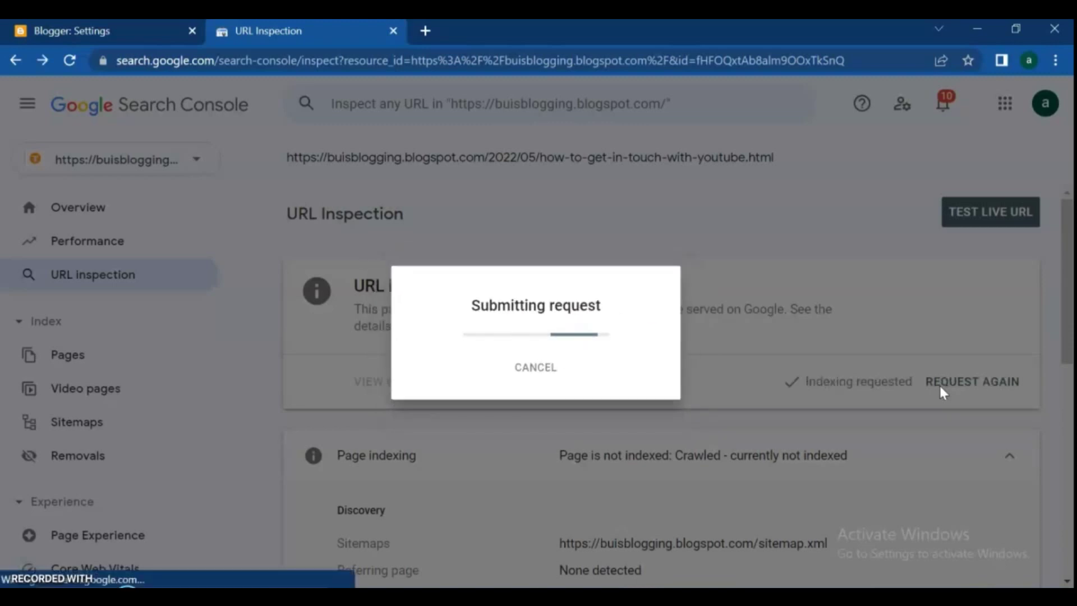
click(784, 401)
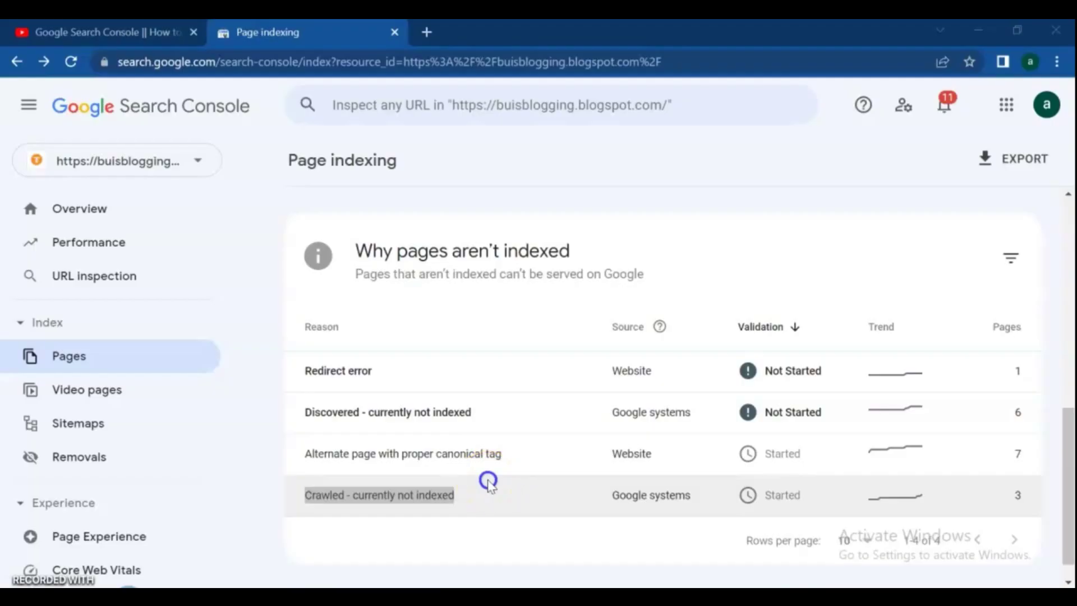
Examine the validation status and page count of "Crawled - currently not indexed" and the Page indexing overview chart
drag(293, 503, 811, 498)
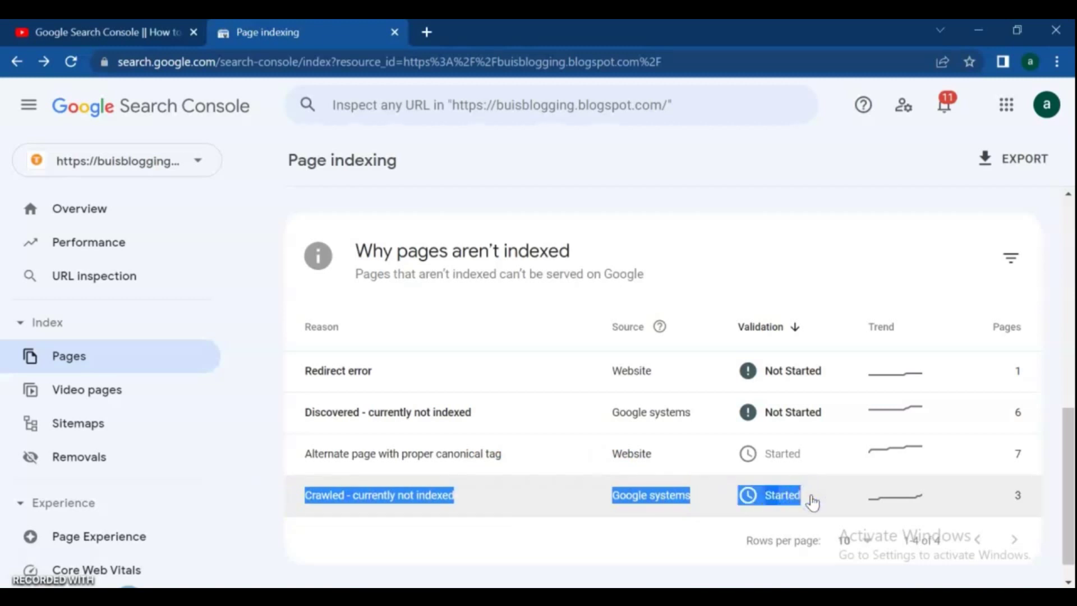
click(1019, 498)
click(1021, 495)
click(1070, 444)
drag(1070, 445, 1063, 238)
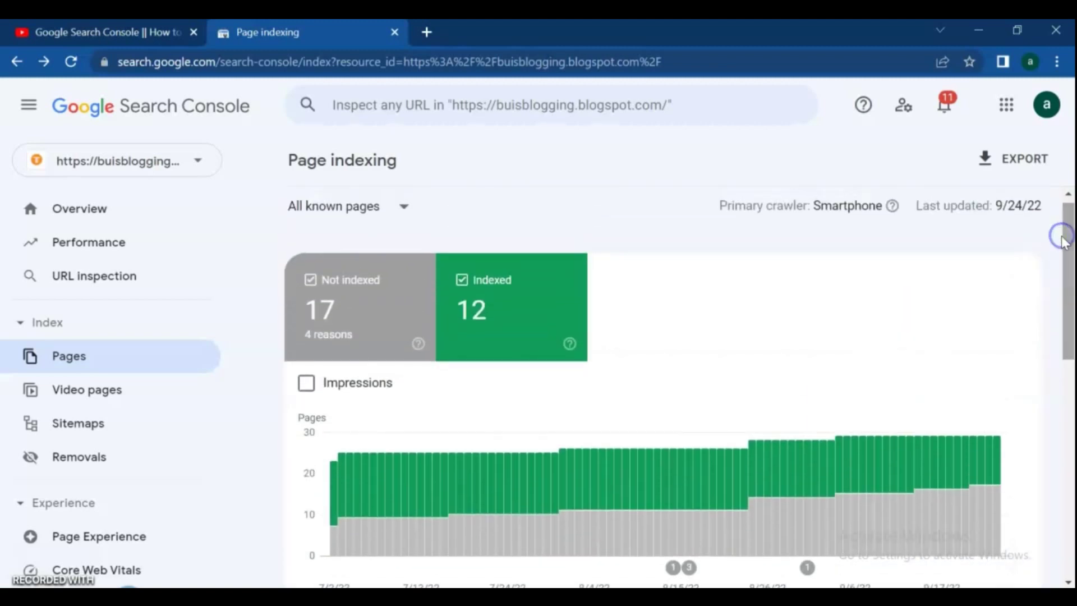